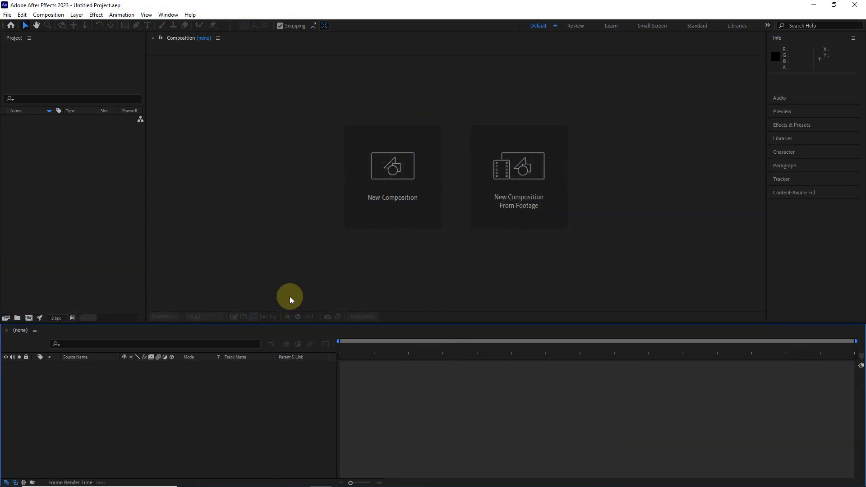
- Create a new composition with the HD 1920x1080 29.97 fps preset
left_click(50, 16)
left_click(61, 25)
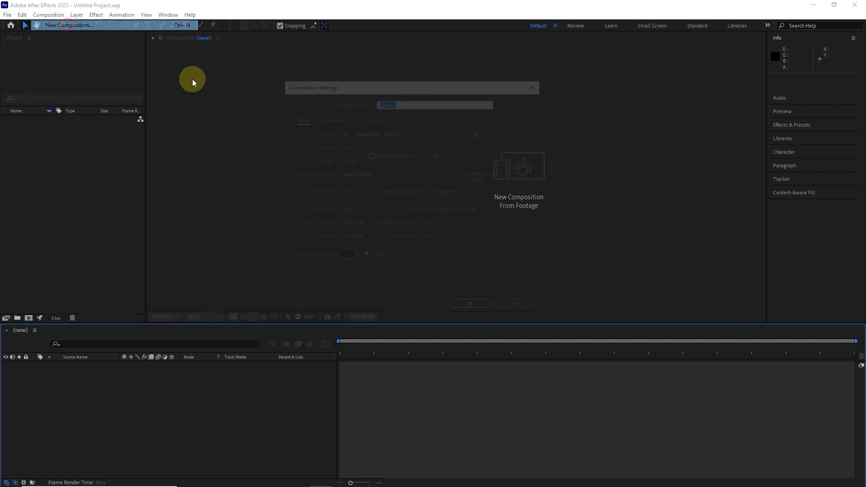
left_click(409, 132)
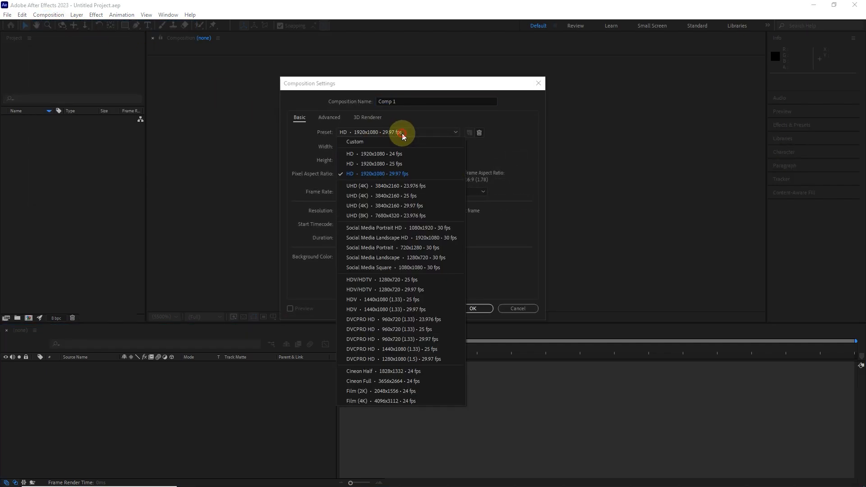
left_click(413, 171)
left_click(473, 310)
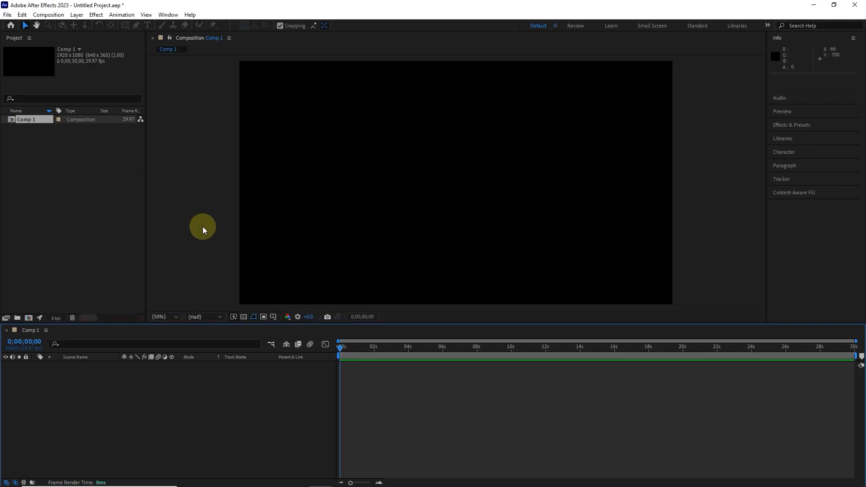
- Import the image Comp 1_00002 from the videos folder and add it to the composition as a layer
double_click(122, 207)
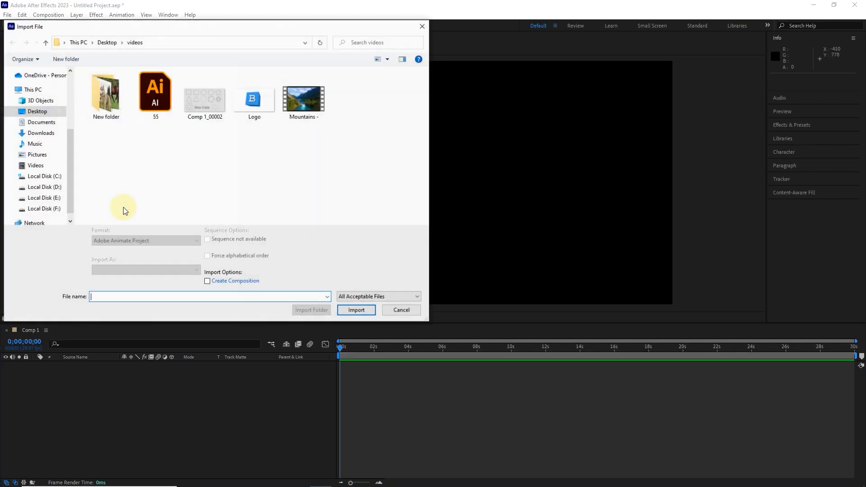
left_click(209, 108)
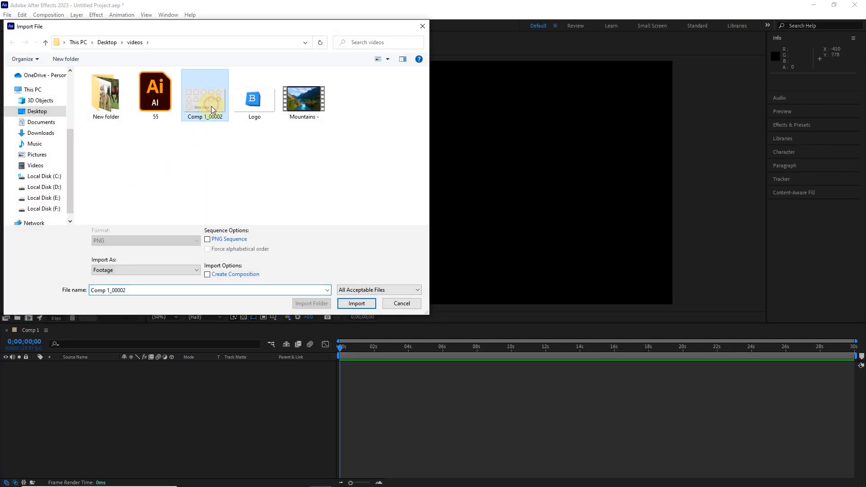
left_click(356, 310)
left_click_drag(35, 119, 95, 403)
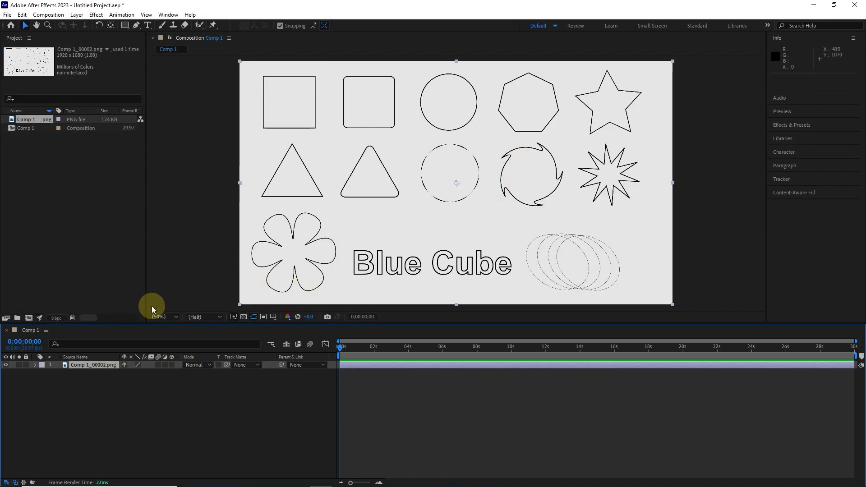
- Switch the composition preview resolution to Full and back to Half
left_click(204, 317)
left_click(198, 336)
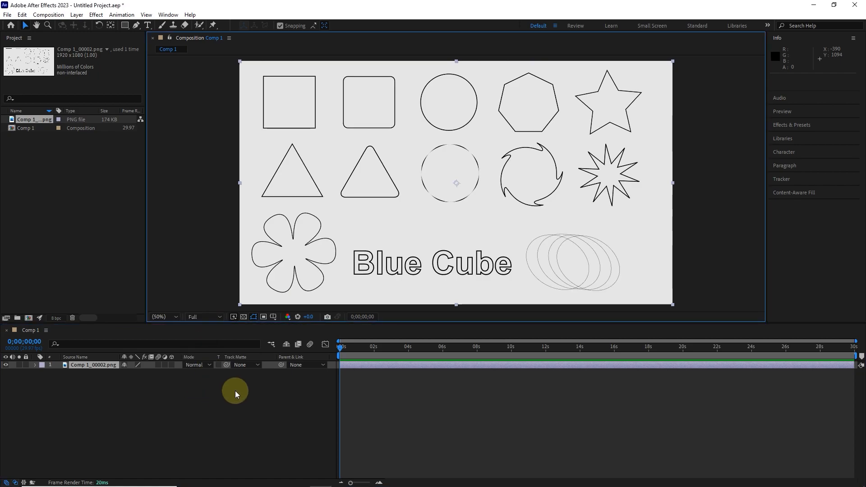
left_click(218, 317)
left_click(210, 344)
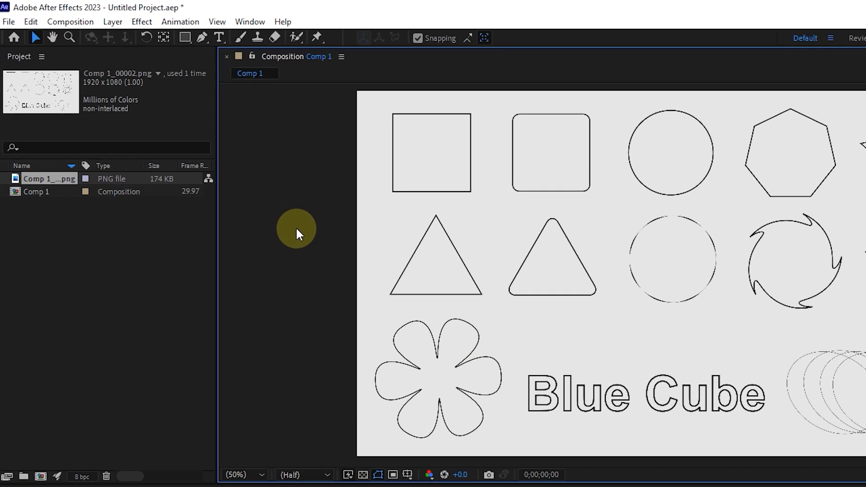
- Review the available shape tools, activate the Rectangle tool and set the shape fill color to near-black 0A0A0A
left_click(187, 40)
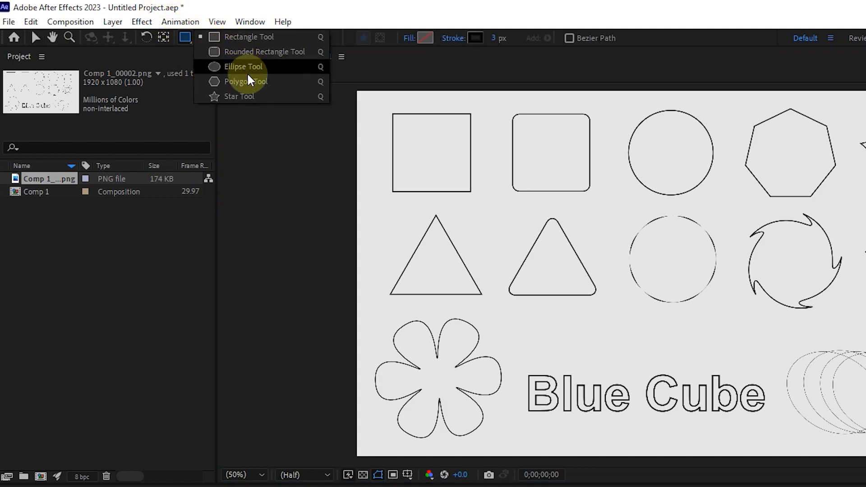
left_click(191, 38)
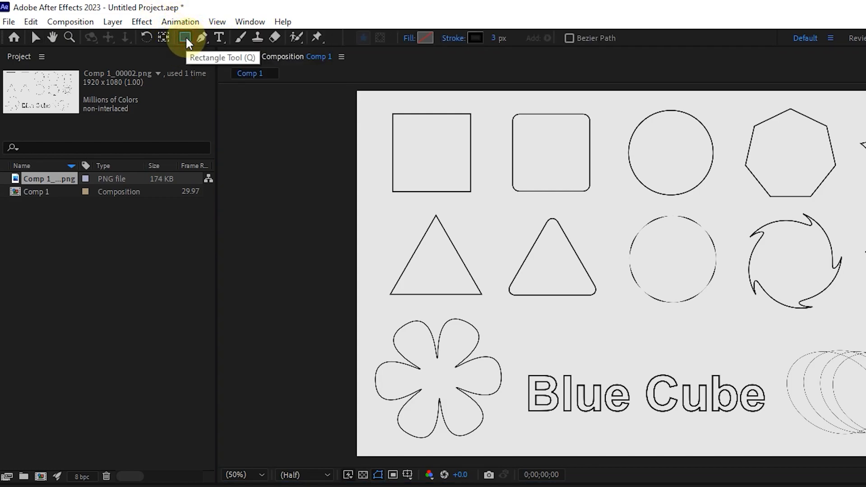
left_click(192, 31)
left_click(193, 37)
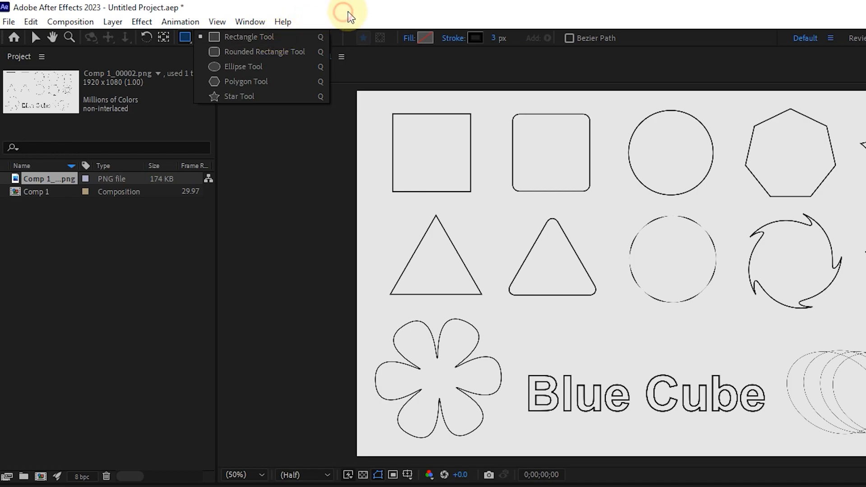
left_click(426, 45)
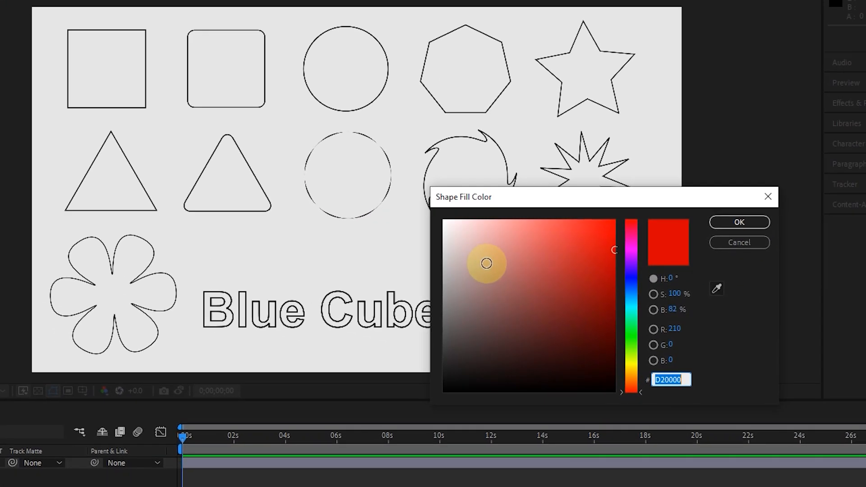
left_click_drag(674, 386, 644, 437)
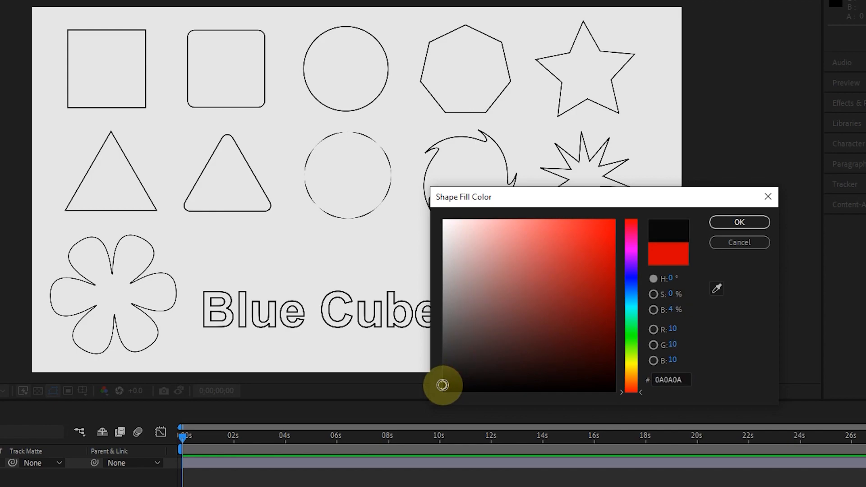
left_click(725, 222)
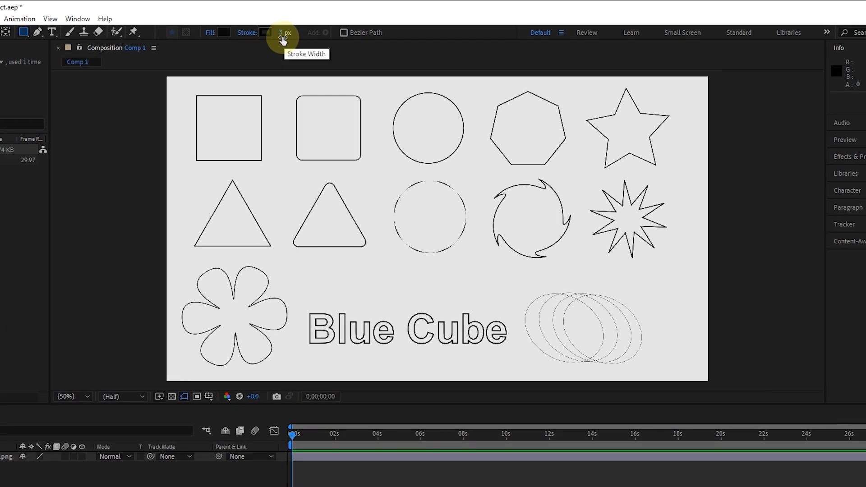
- Set the shape stroke width to 0 px and check the stroke color, keeping it black
left_click(261, 32)
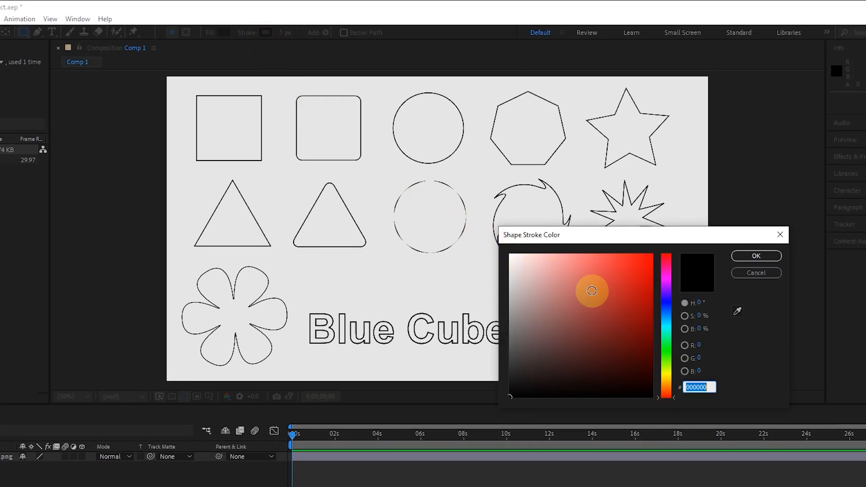
left_click(781, 234)
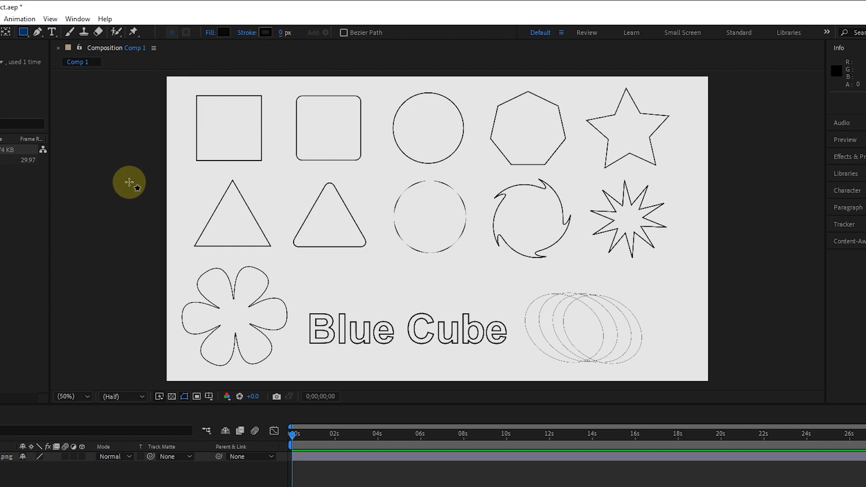
left_click(265, 33)
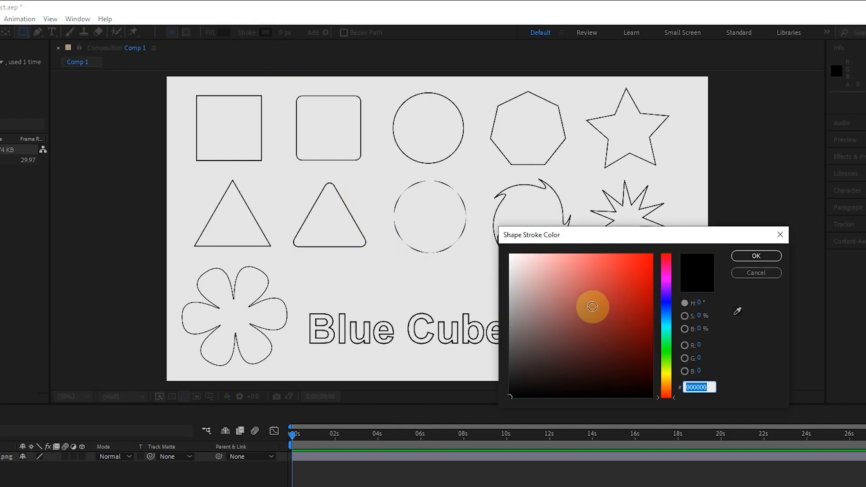
left_click(754, 273)
- Try drawing a filled rectangle over the first square outline with the Rectangle tool
left_click(125, 26)
left_click_drag(262, 76, 317, 129)
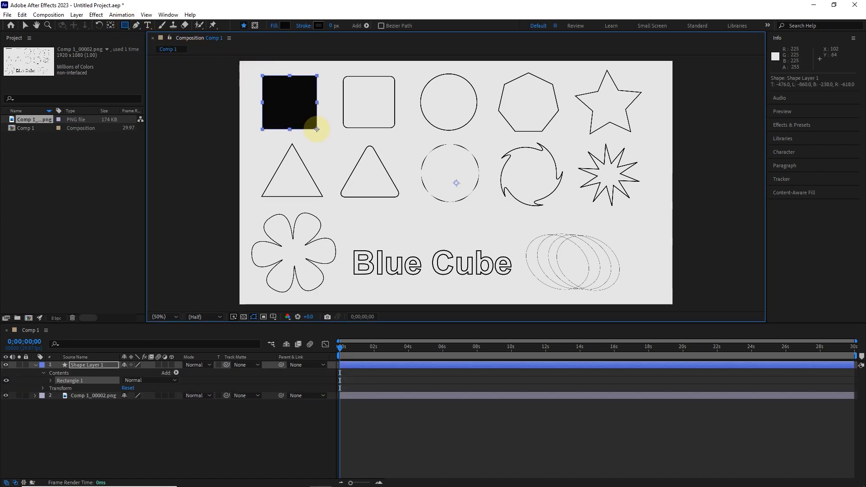
mouse_move(316, 129)
left_mouse_down()
mouse_move(292, 102)
mouse_move(304, 118)
left_mouse_up()
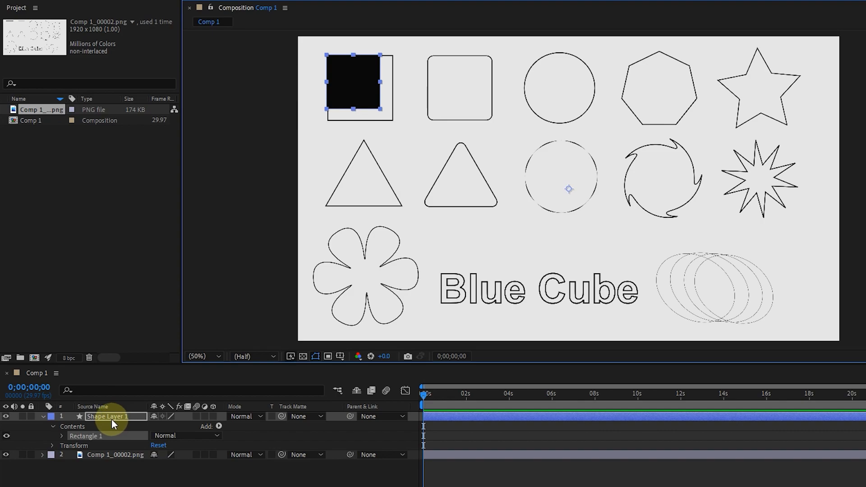
- Review the new shape layer's properties in the timeline and delete the layer
left_click(43, 417)
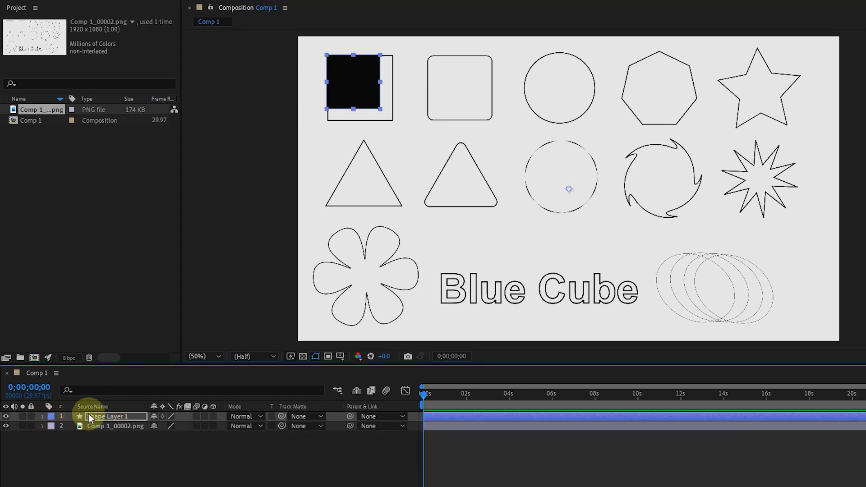
left_click(44, 415)
left_click(52, 426)
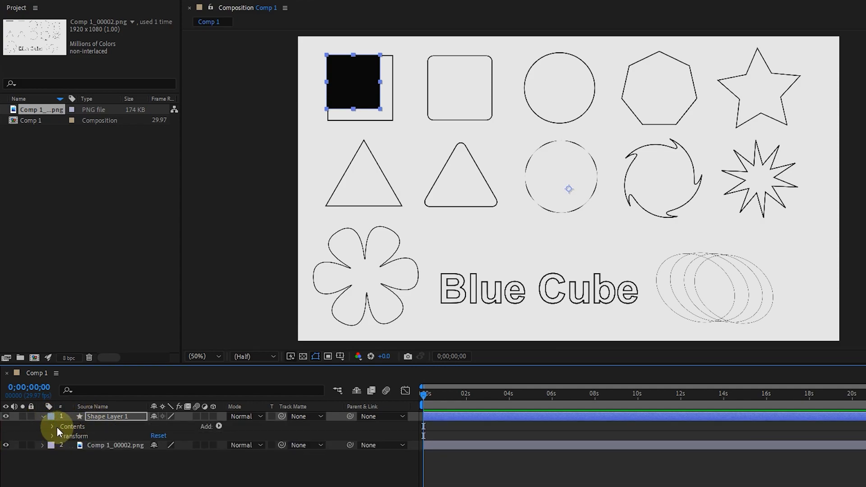
left_click(103, 418)
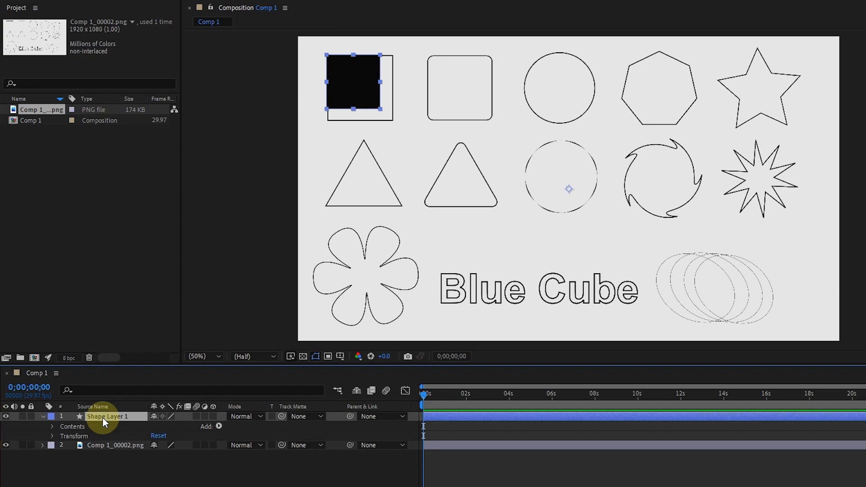
key("Delete")
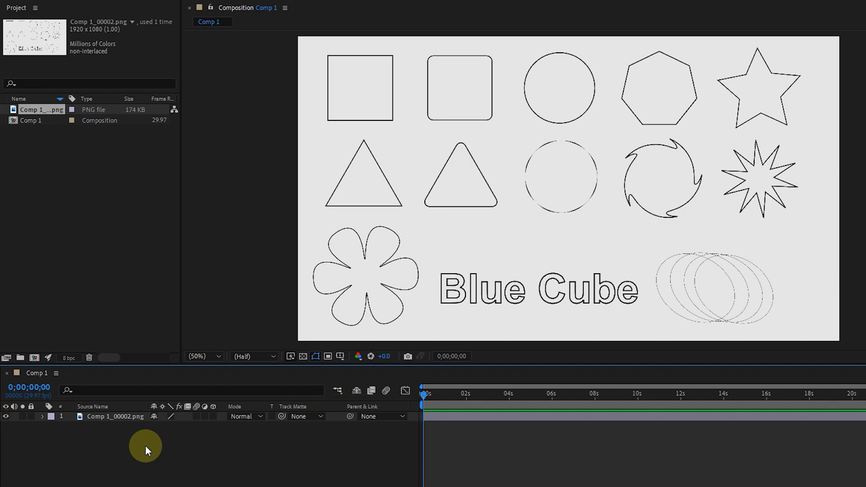
- Draw a rectangular mask around the middle of the Comp 1_00002.png layer, and delete that mask
left_click(130, 438)
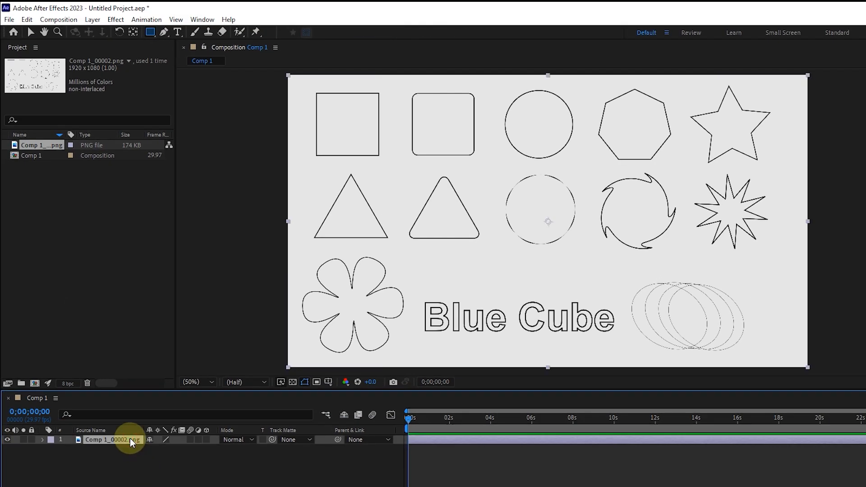
left_click(152, 33)
left_click_drag(432, 185, 602, 289)
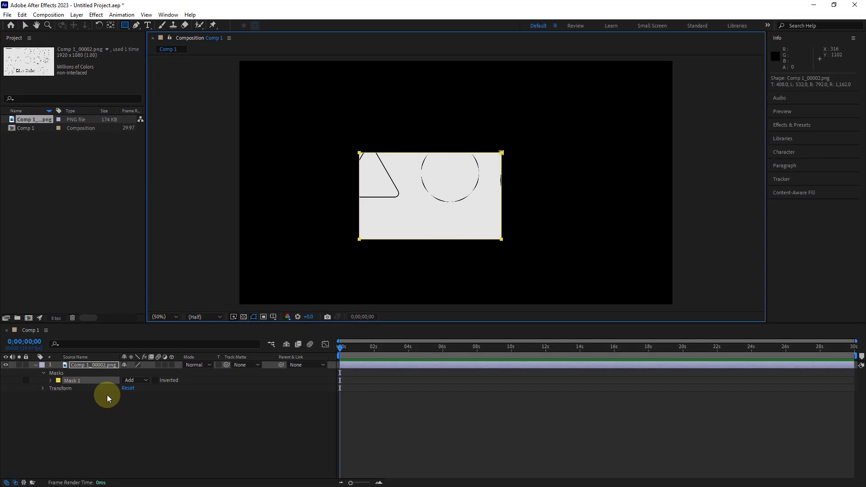
left_click(101, 458)
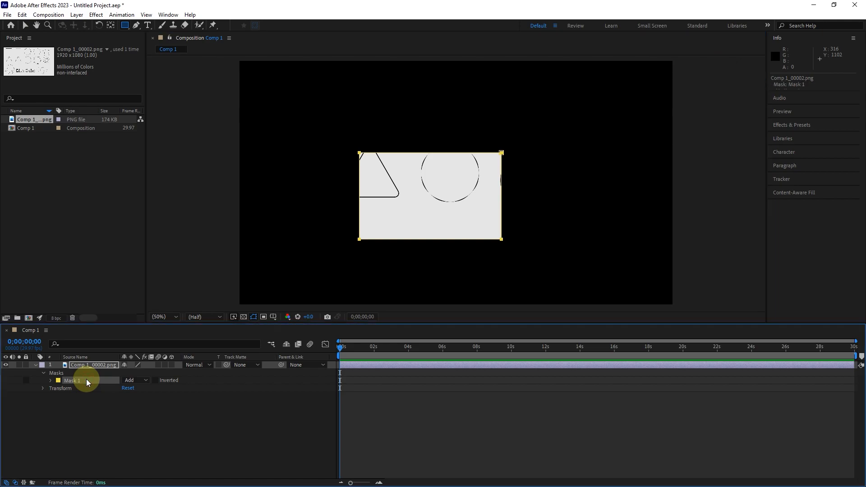
key("Delete")
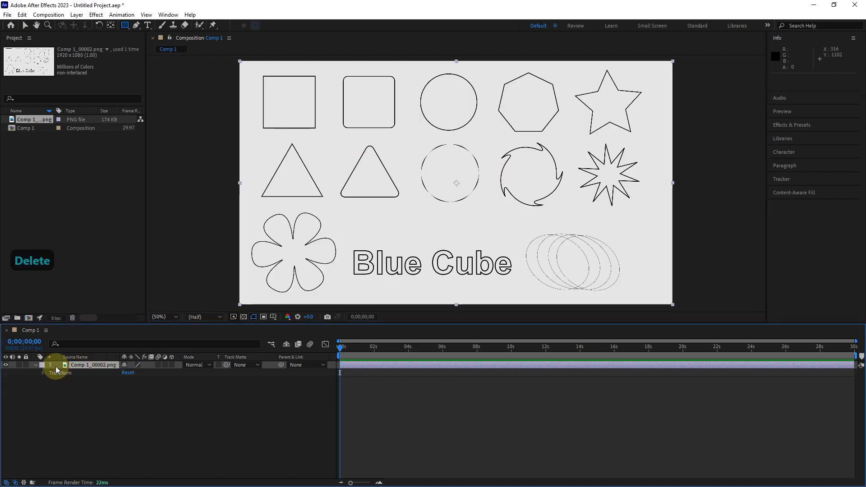
- Collapse and deselect the image layer, and draw a filled rectangle covering the first square outline
left_click(35, 366)
left_click(100, 391)
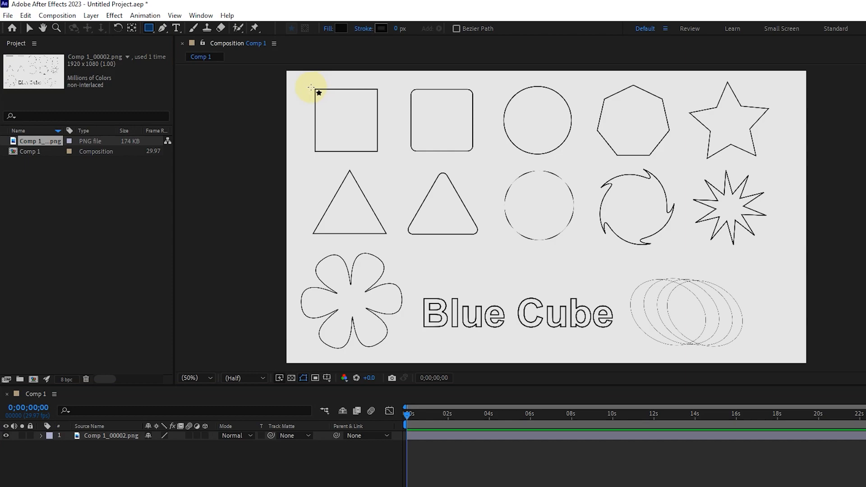
mouse_move(314, 88)
left_mouse_down()
mouse_move(368, 145)
mouse_move(405, 110)
mouse_move(479, 160)
mouse_move(399, 171)
mouse_move(453, 146)
mouse_move(399, 168)
mouse_move(374, 147)
mouse_move(440, 205)
mouse_move(360, 133)
mouse_move(493, 226)
mouse_move(400, 174)
mouse_move(524, 260)
mouse_move(369, 142)
mouse_move(378, 149)
left_mouse_up()
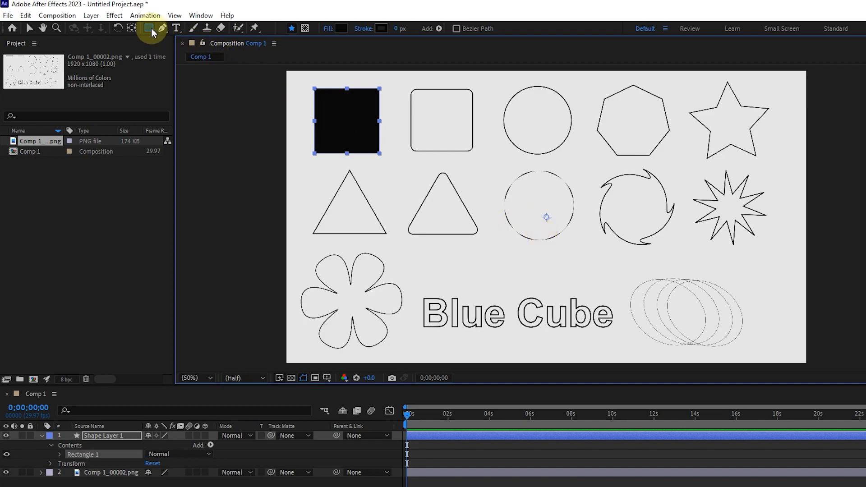
- Center the anchor point of the rectangle's shape layer in its content and return to the Selection tool
left_click(131, 28)
double_click(131, 28, "ctrl")
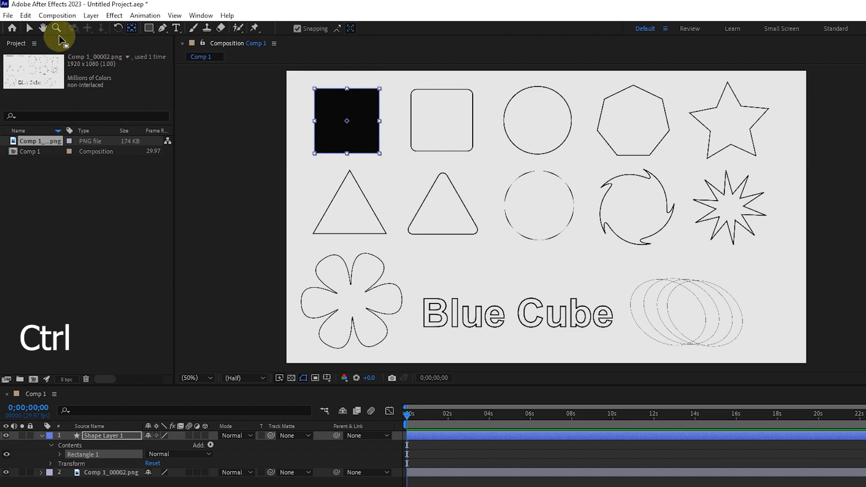
left_click(29, 29)
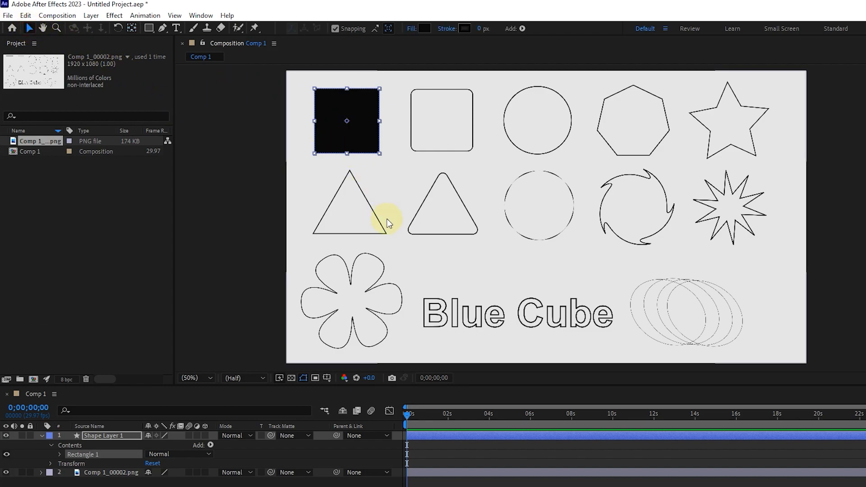
- Enable Center Anchor Point in New Shape Layers in the General preferences
left_click(26, 15)
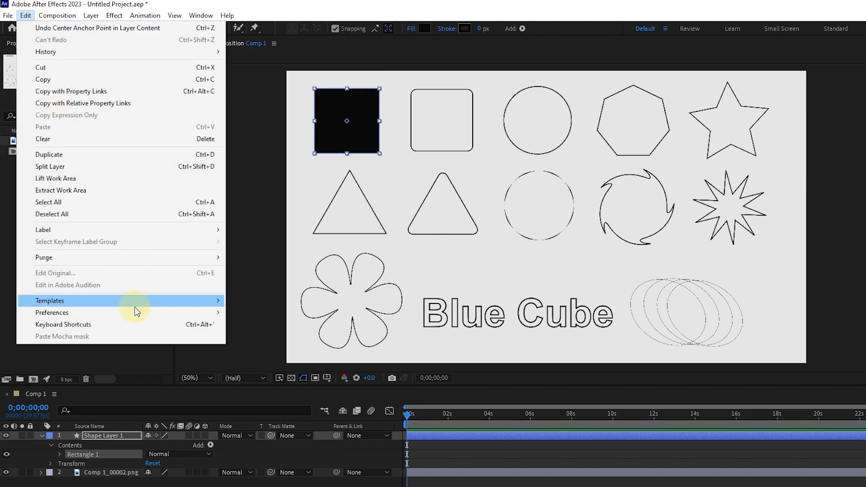
mouse_move(134, 311)
left_click(423, 266)
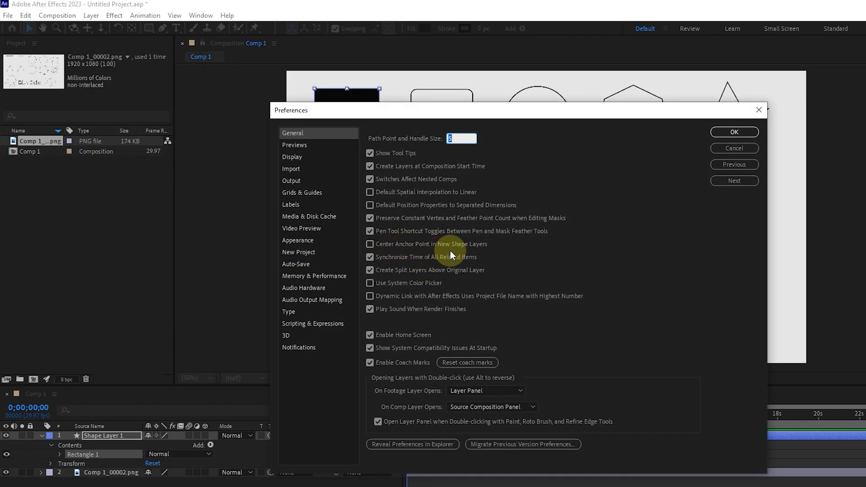
left_click(370, 243)
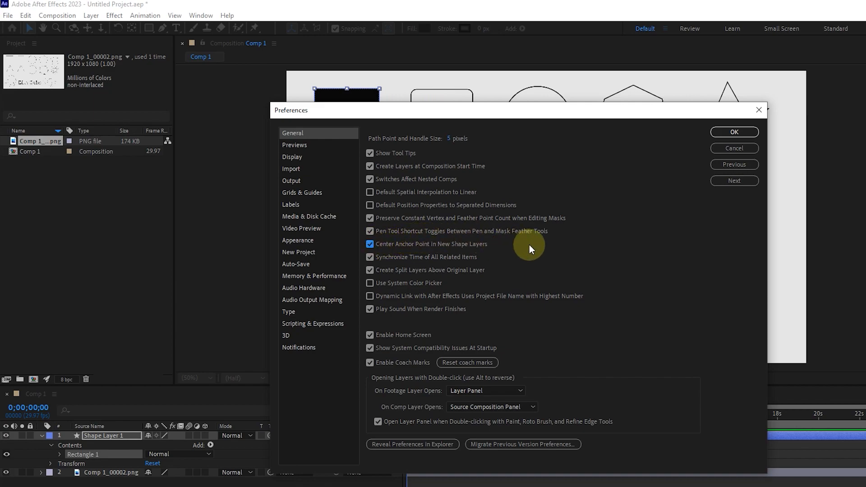
left_click(732, 133)
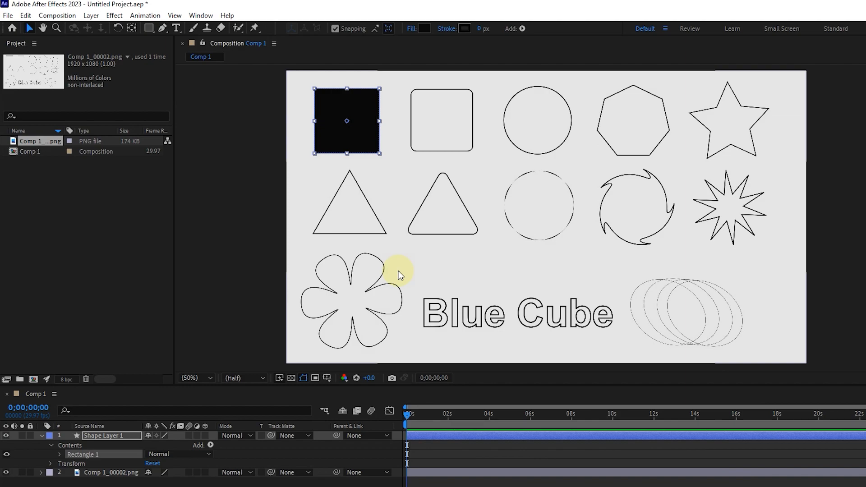
- Collapse and deselect the square's shape layer, and draw a filled rounded rectangle covering the rounded square outline
left_click(42, 436)
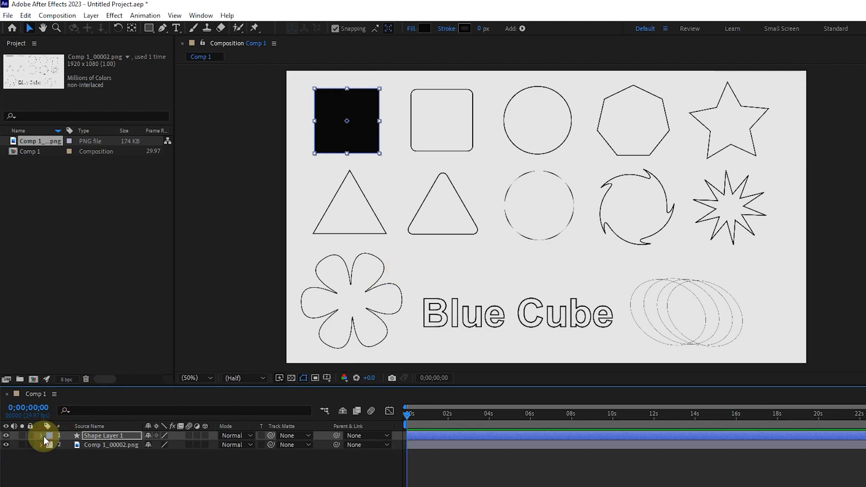
left_click(57, 465)
left_click(149, 28)
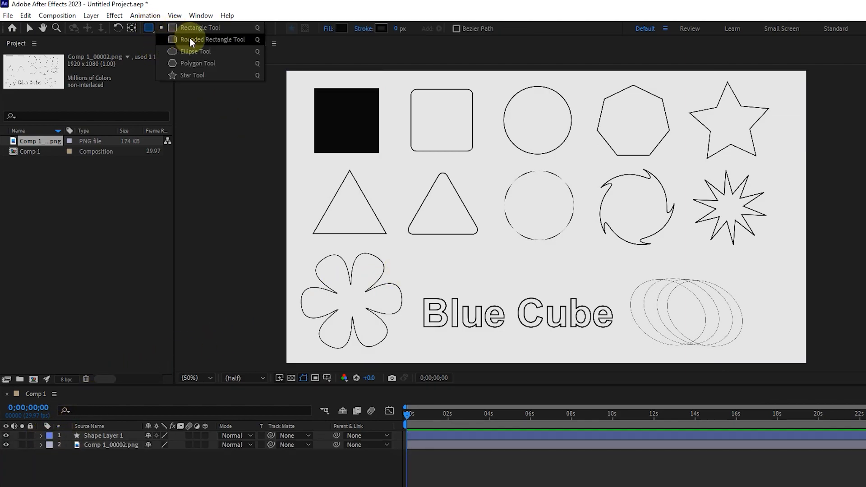
left_click(202, 40)
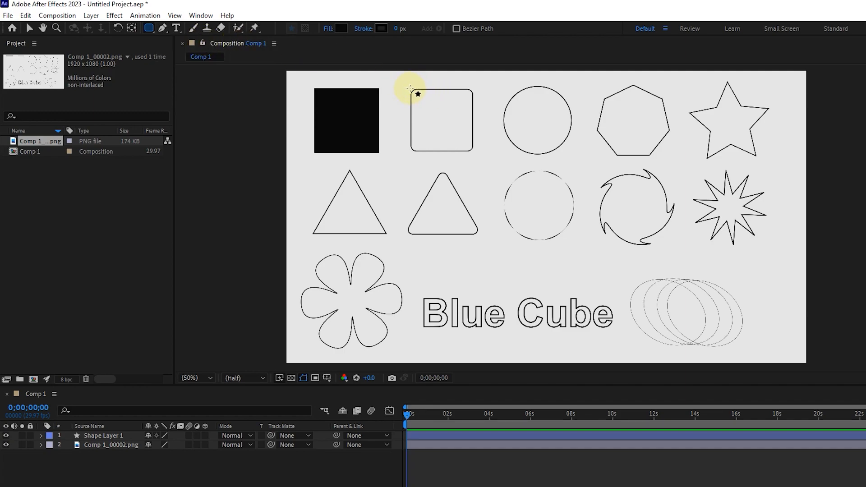
left_click_drag(410, 89, 468, 151)
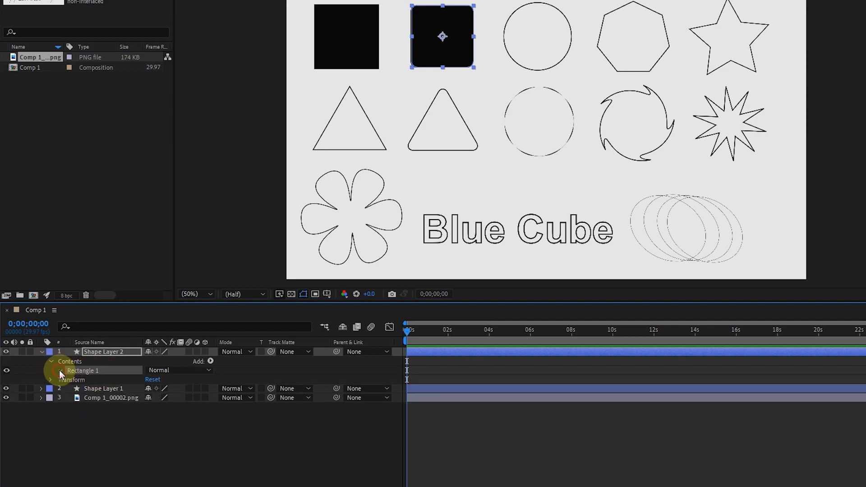
- Try a green fill colour on the rounded rectangle, and set its fill back to near black
left_click(60, 370)
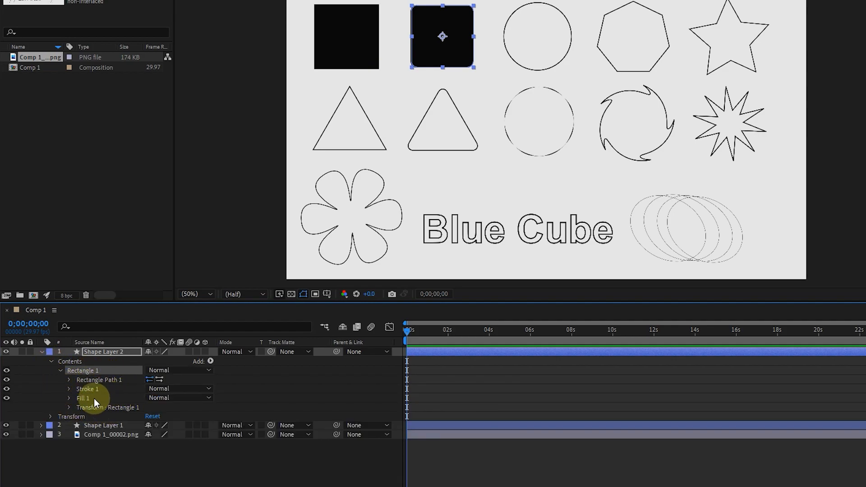
left_click(69, 398)
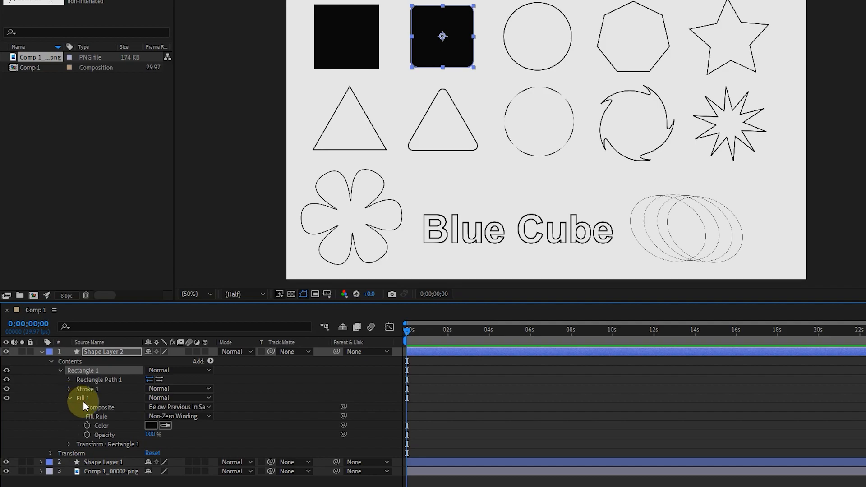
left_click(150, 426)
left_click(731, 162)
left_click(770, 240)
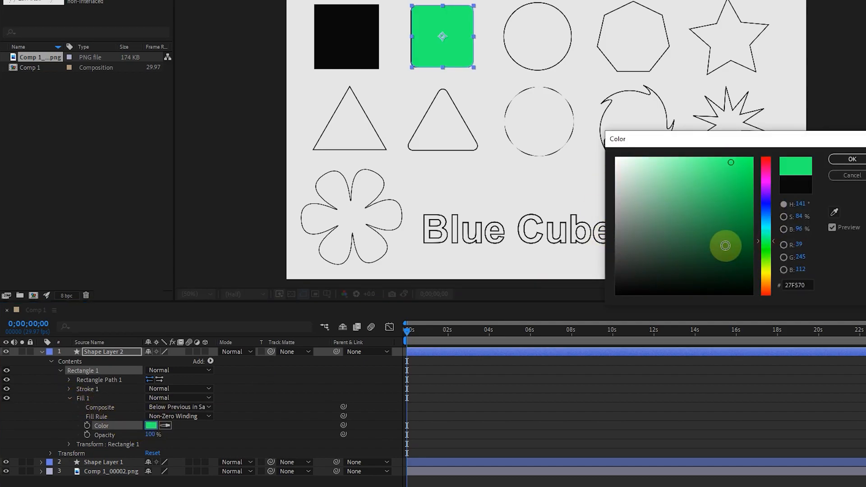
left_click(616, 294)
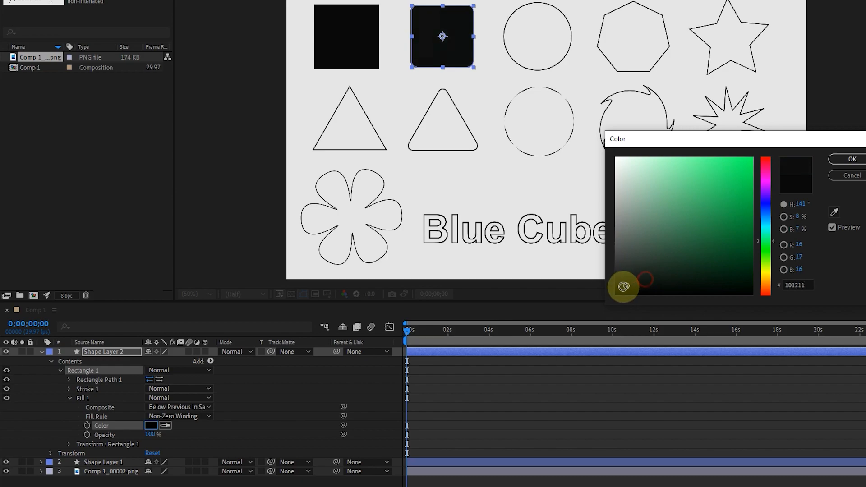
left_click(834, 159)
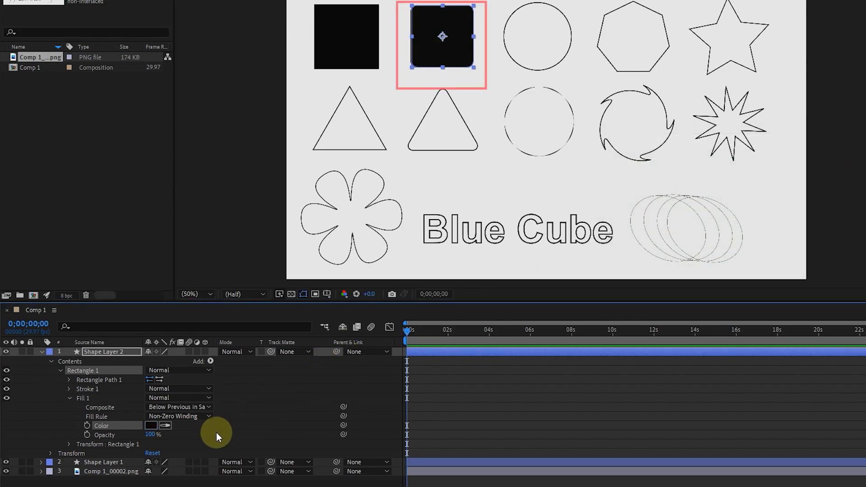
- Examine the rounded rectangle's fill opacity and stroke properties, and collapse its shape layer
left_click_drag(150, 434, 172, 426)
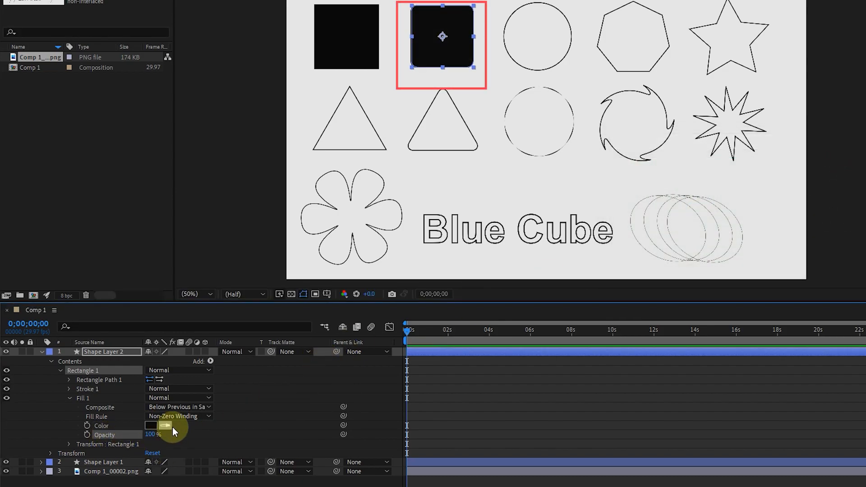
left_click(69, 398)
left_click(70, 389)
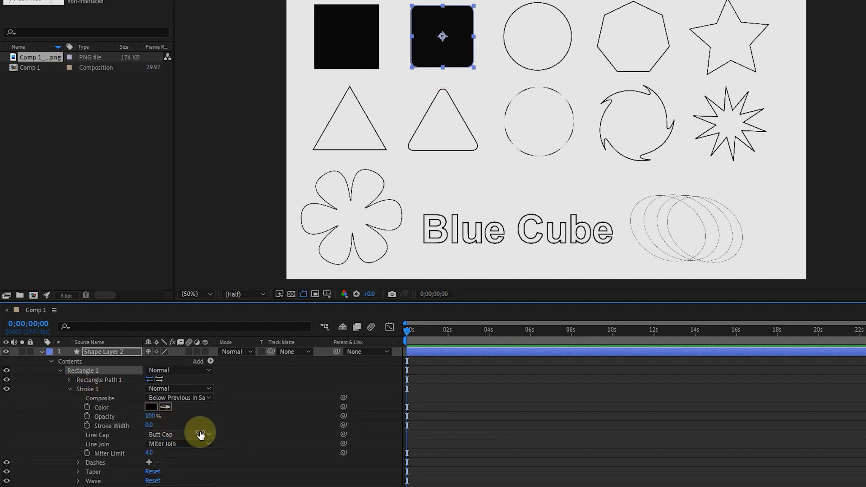
left_click(50, 361)
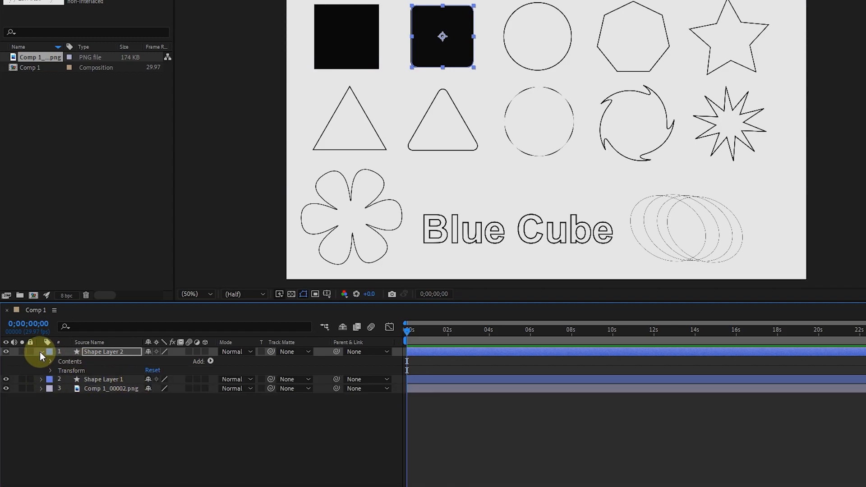
left_click(40, 352)
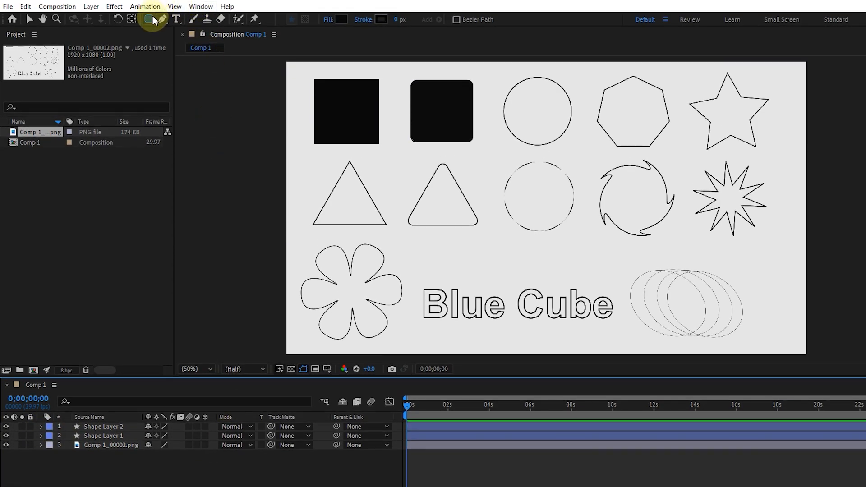
- Draw a filled ellipse covering the circle outline in the first row, and collapse and deselect its shape layer
left_click_drag(153, 21, 172, 41)
mouse_move(562, 138)
left_mouse_down()
mouse_move(568, 143)
mouse_move(554, 141)
mouse_move(580, 154)
mouse_move(571, 146)
left_mouse_up()
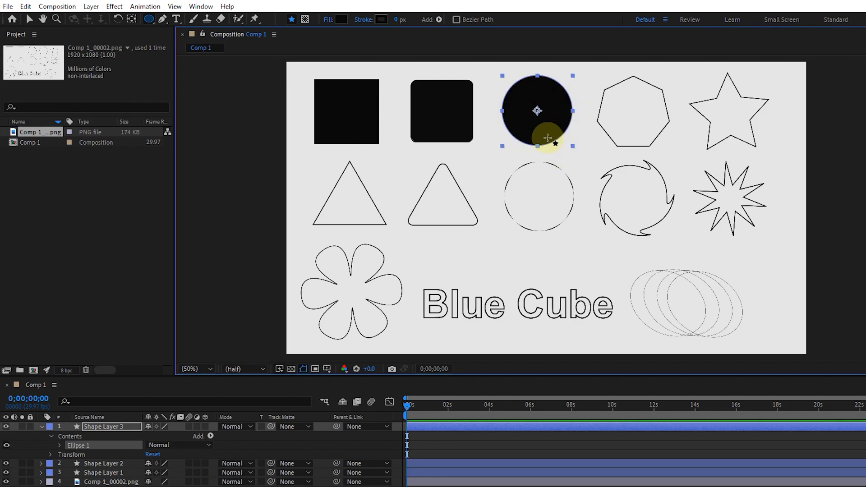
left_click(41, 428)
left_click(26, 478)
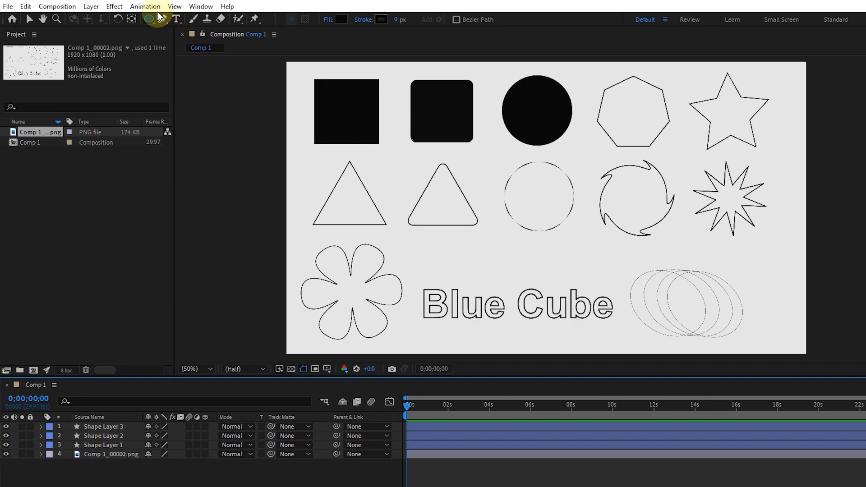
- Draw a filled polygon over the heptagon outline, adjusting its number of sides to seven
left_click_drag(150, 18, 211, 56)
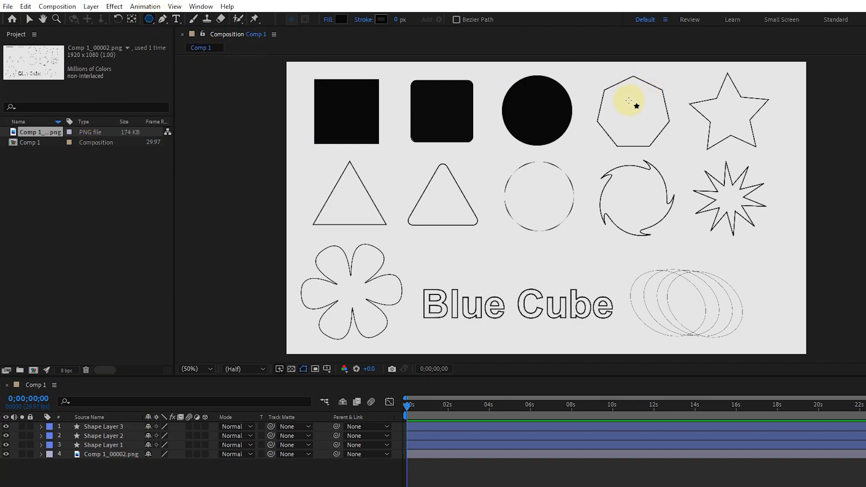
mouse_move(634, 113)
left_mouse_down()
mouse_move(654, 140)
mouse_move(664, 135)
mouse_move(619, 122)
mouse_move(650, 126)
mouse_move(613, 132)
mouse_move(622, 127)
left_mouse_up()
key("Up")
key("Up")
key("Up")
key("Down")
key("Down")
key("Down")
key("Down")
key("Down")
key("Up")
key("Up")
key("Up")
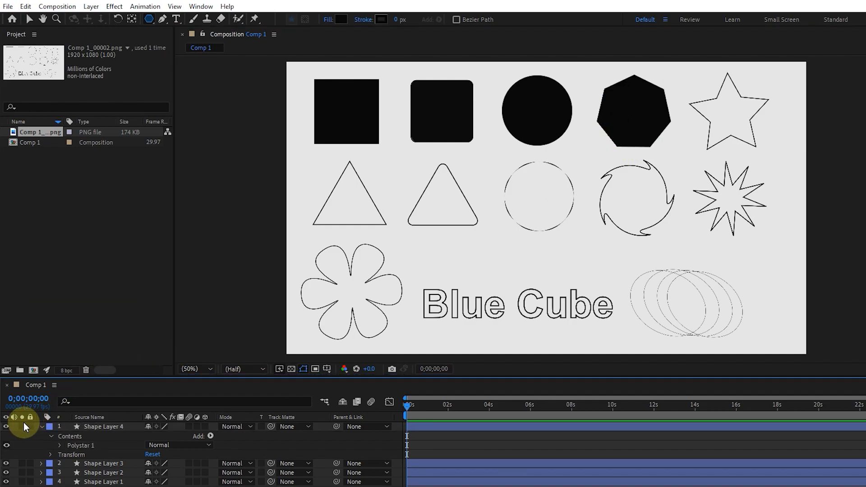
- Collapse the heptagon's shape layer, and toggle its visibility to compare it with the reference outline
left_click(41, 426)
left_click(6, 427)
left_click(6, 427)
left_click(6, 426)
left_click(7, 427)
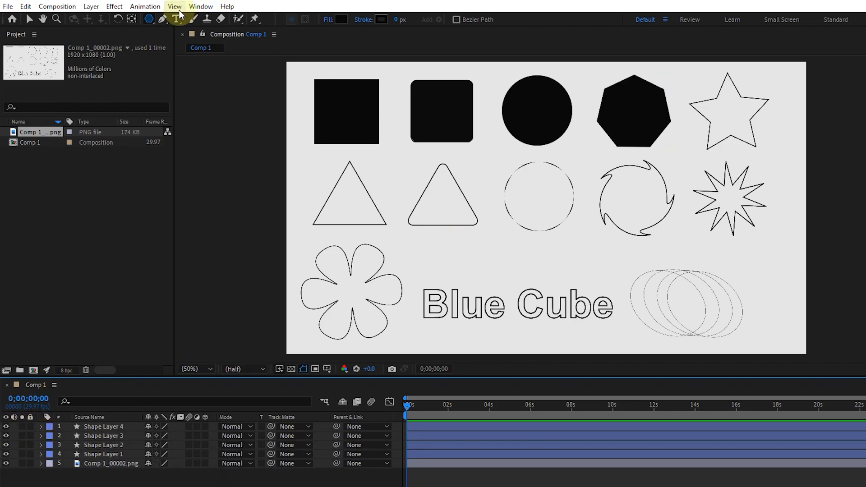
- Draw a filled five-pointed star over the star outline in the first row, and deselect its layer
left_click_drag(149, 19, 210, 66)
left_click_drag(729, 113, 756, 144)
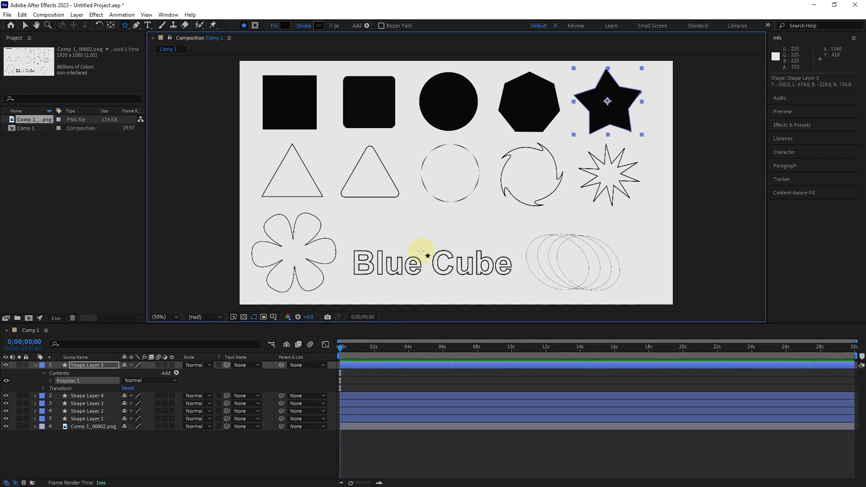
left_click(92, 241)
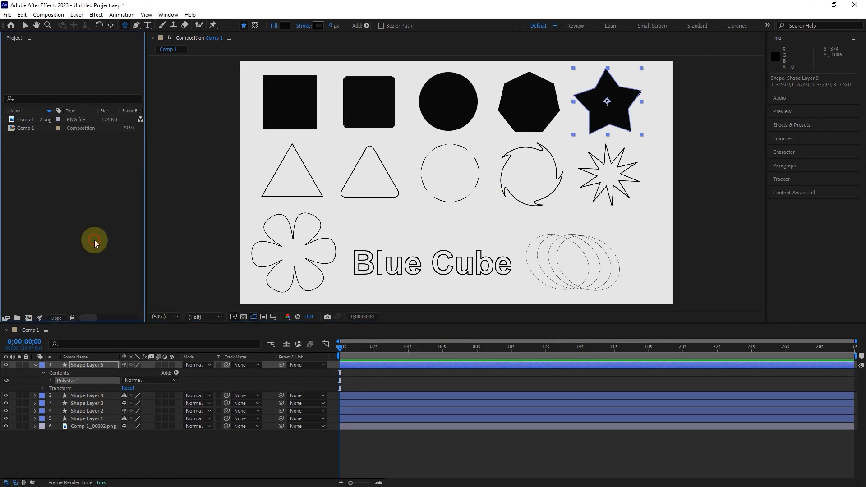
left_click(147, 436)
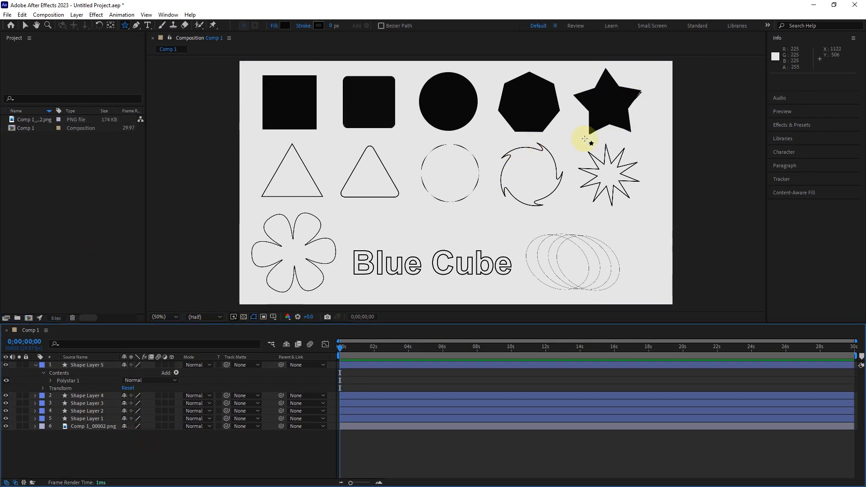
- Draw a filled three-sided polygon with the Polygon tool, and move it onto the sharp-cornered triangle outline
left_click(125, 26)
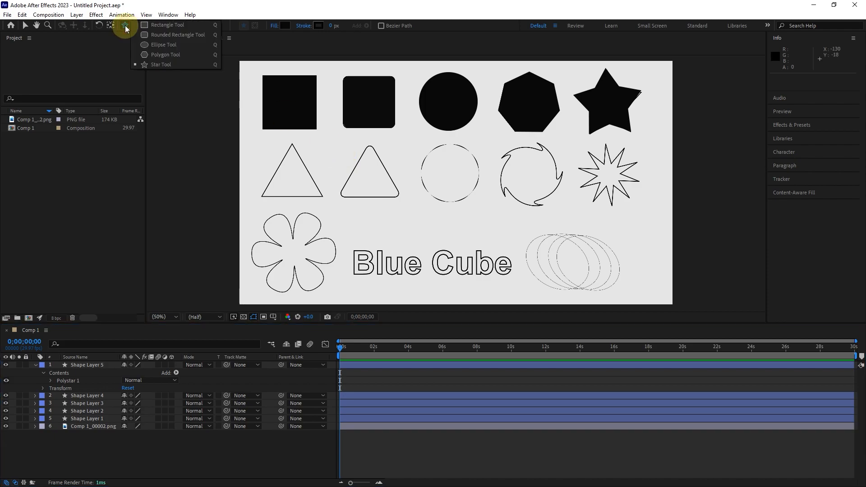
left_click(167, 54)
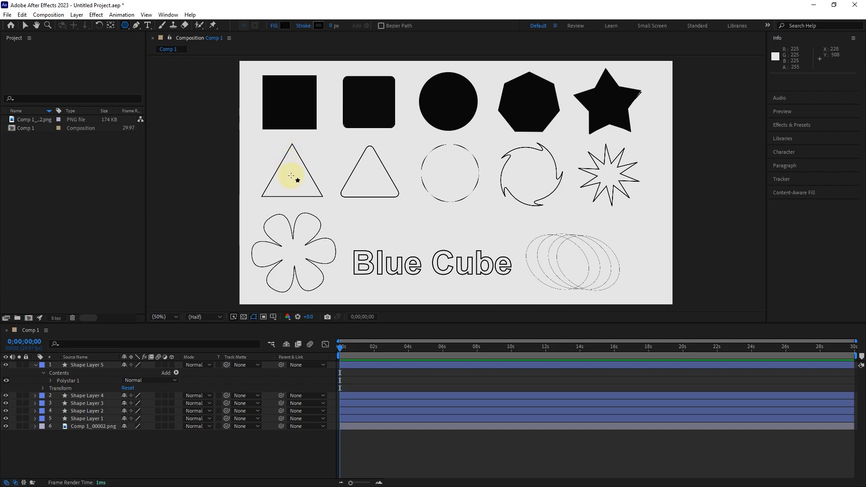
mouse_move(291, 174)
left_mouse_down()
mouse_move(308, 205)
mouse_move(315, 142)
mouse_move(289, 139)
left_mouse_up()
key("Down")
key("Down")
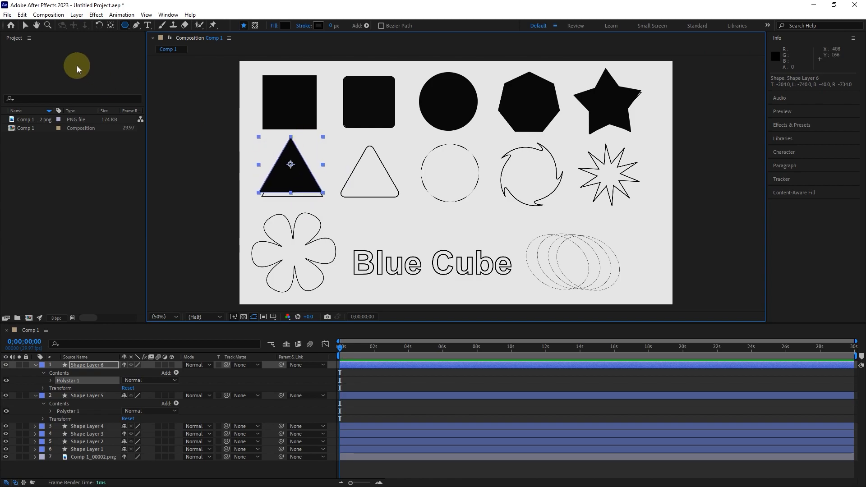
left_click(25, 26)
left_click_drag(290, 177, 292, 188)
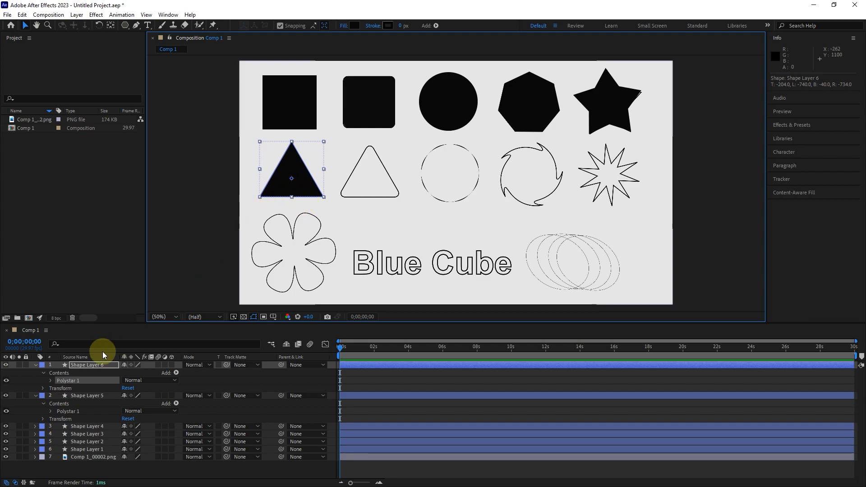
- Toggle the triangle layer's visibility to check it against the outline, and collapse Shape Layer 6 and Shape Layer 5
left_click(7, 365)
left_click(7, 365)
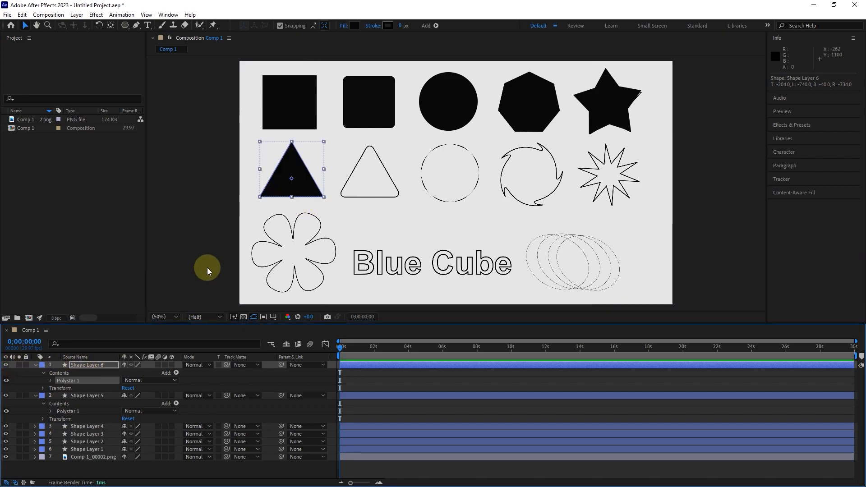
left_click(36, 365)
left_click(35, 373)
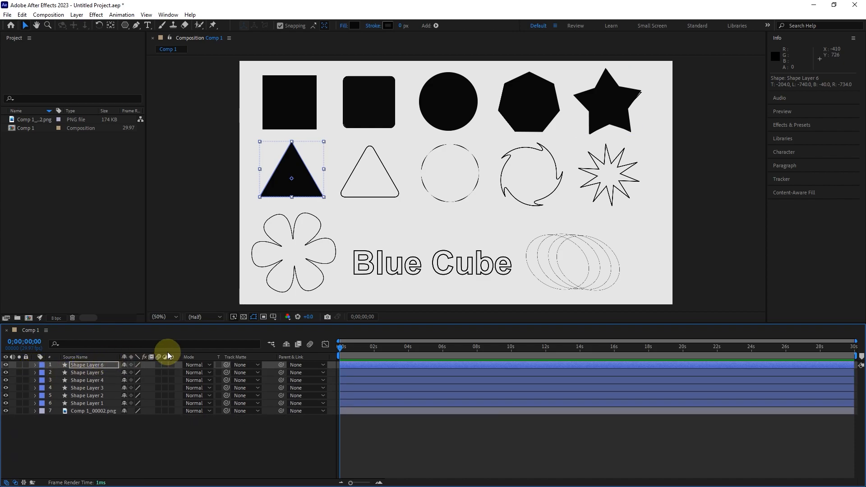
left_click(88, 375)
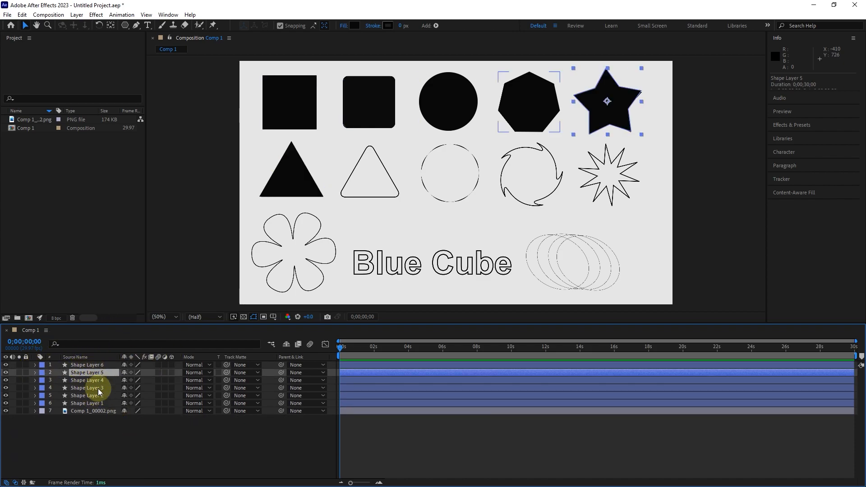
left_click(126, 428)
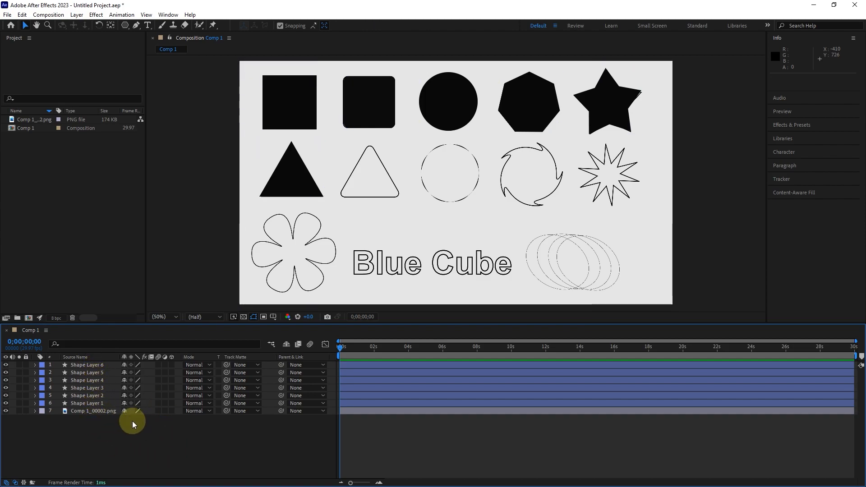
right_click(92, 366)
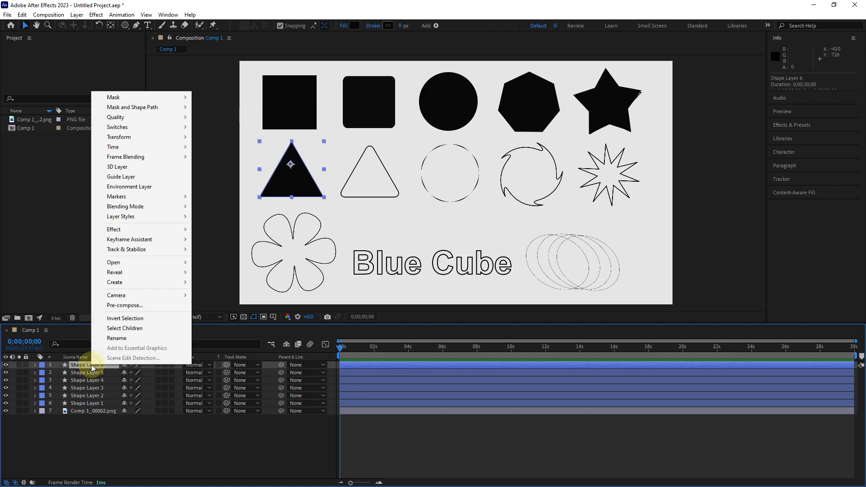
left_click(116, 338)
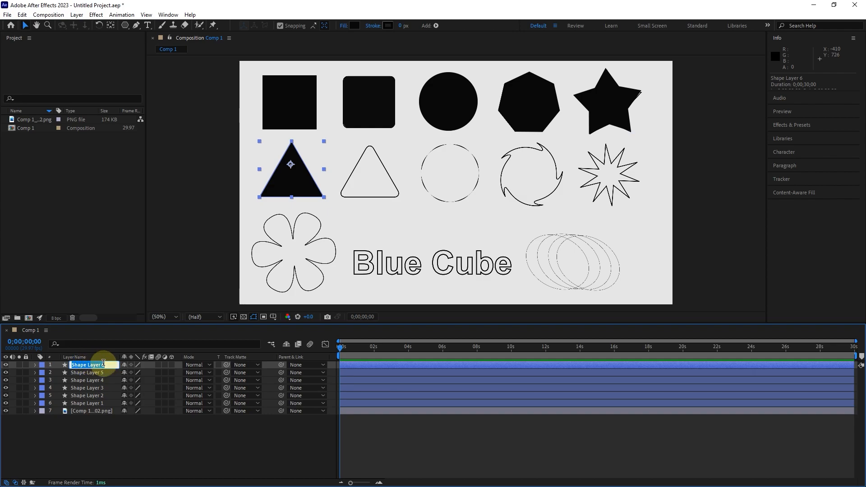
left_click(125, 426)
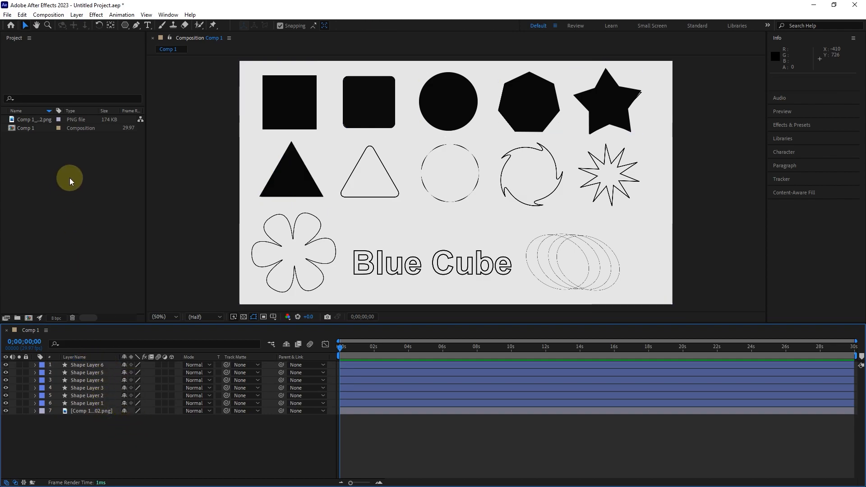
- Draw a filled triangle over the round-cornered triangle outline, and add Round Corners with a radius of 45
left_click(125, 26)
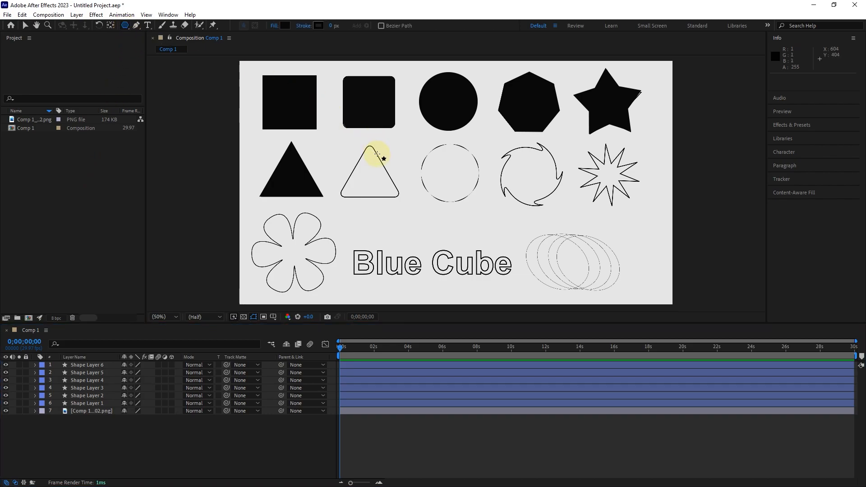
mouse_move(370, 176)
left_mouse_down()
mouse_move(364, 179)
mouse_move(403, 194)
left_mouse_up()
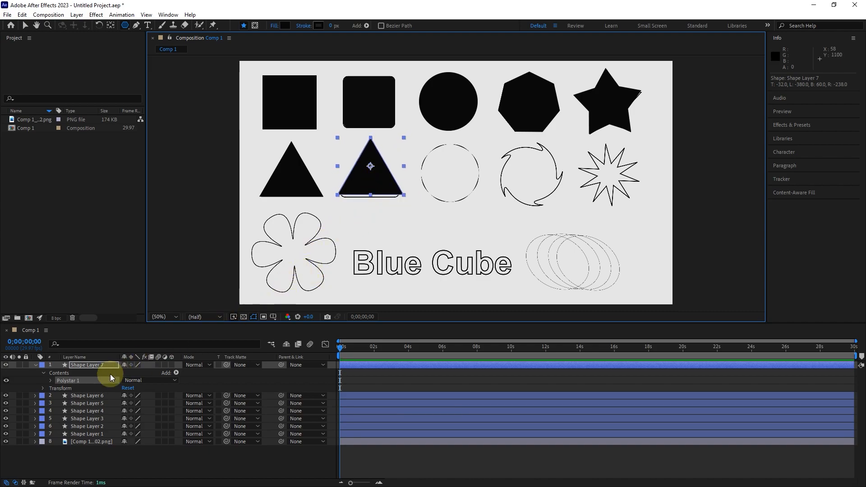
left_click(51, 381)
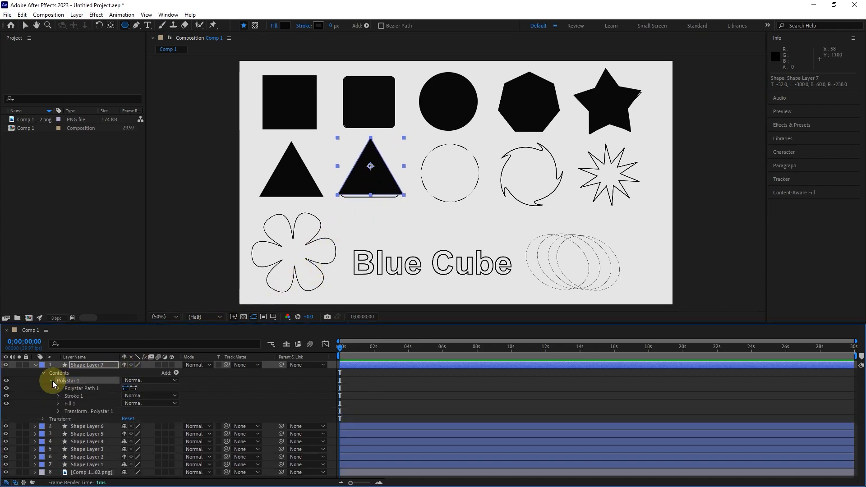
left_click(176, 374)
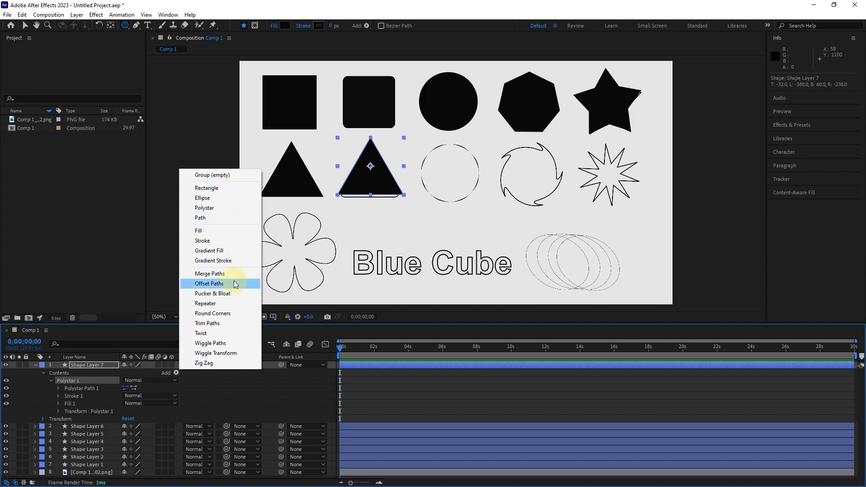
left_click(228, 314)
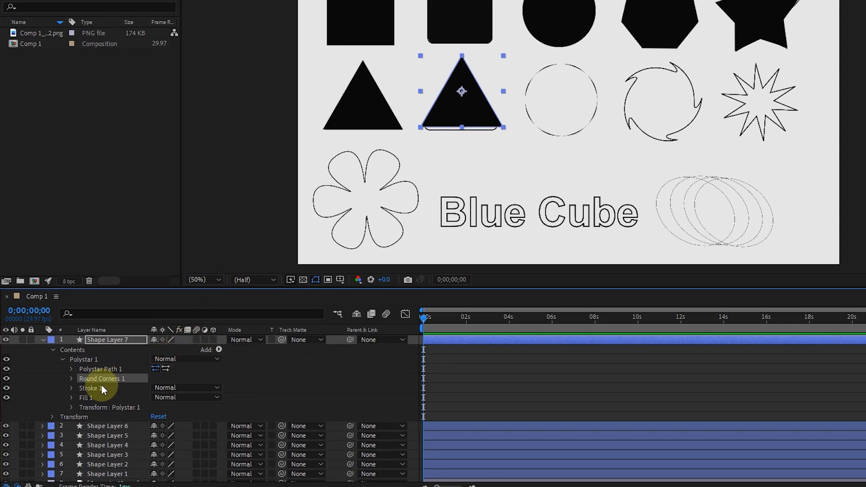
left_click(72, 379)
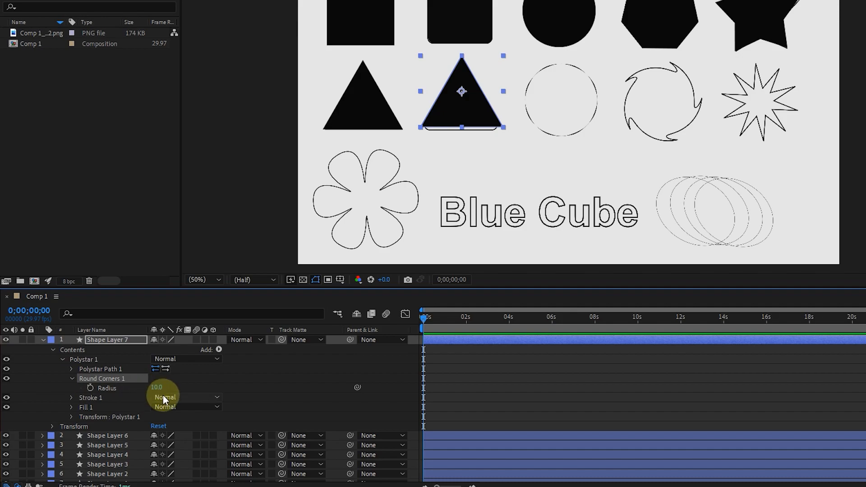
mouse_move(157, 387)
left_mouse_down()
mouse_move(183, 387)
mouse_move(170, 386)
left_mouse_up()
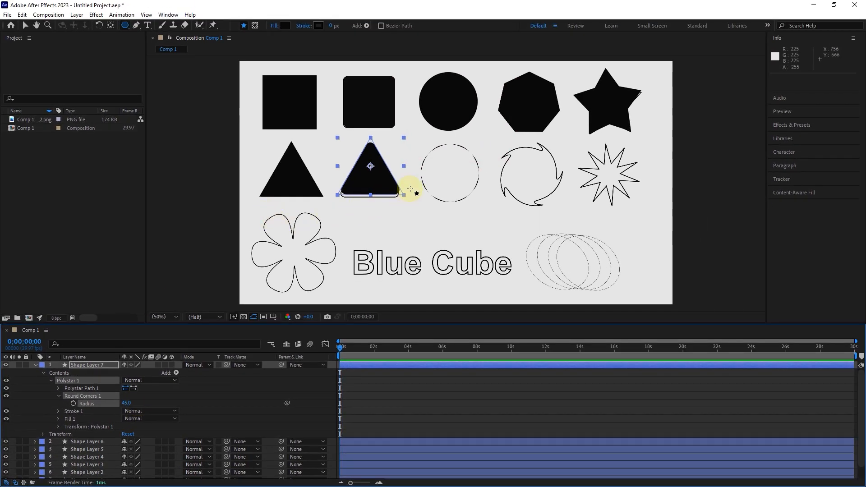
- Move the rounded triangle down onto its reference outline in the second row
key("period")
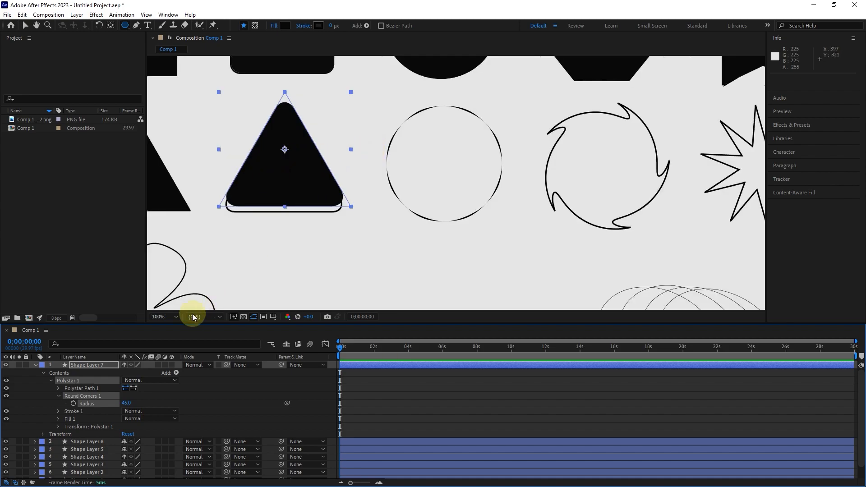
left_click(172, 319)
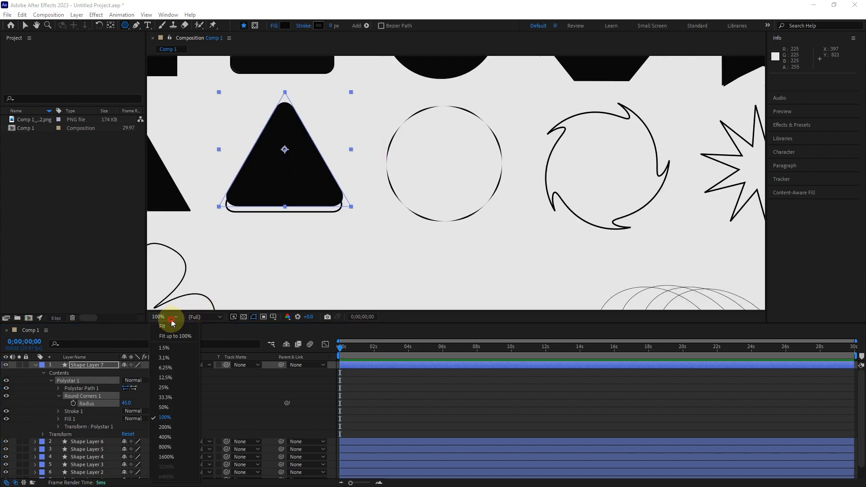
left_click(173, 328)
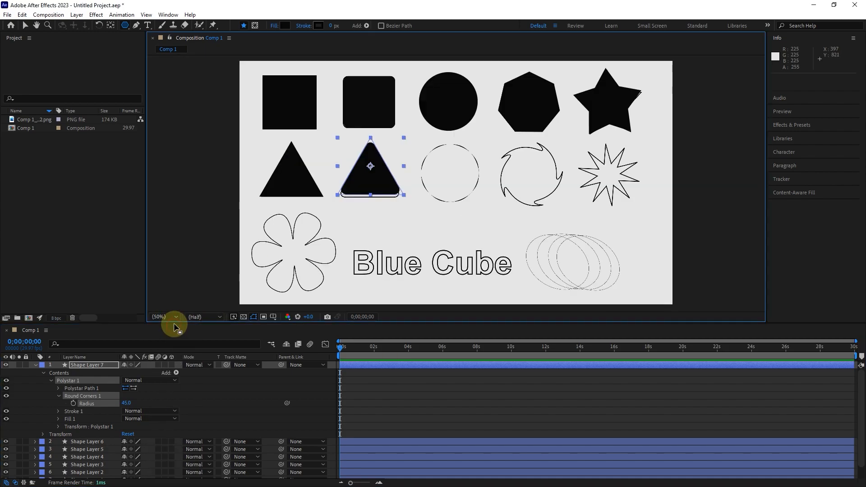
left_click(26, 25)
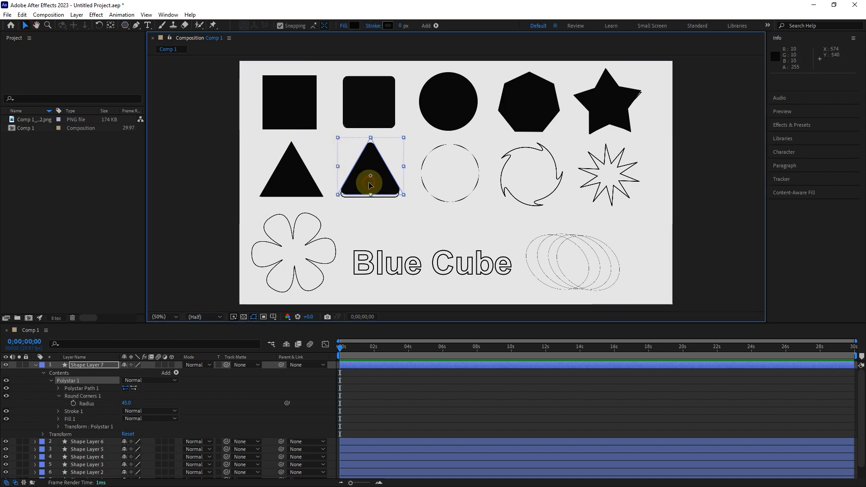
left_click_drag(370, 186, 368, 193)
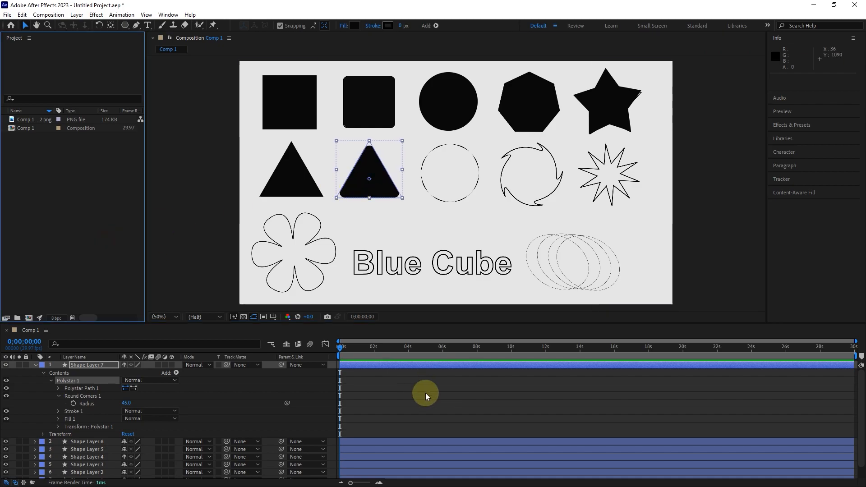
- Collapse and deselect the rounded triangle's layer, and toggle its visibility to check it against the outline
left_click(35, 365)
left_click(398, 433)
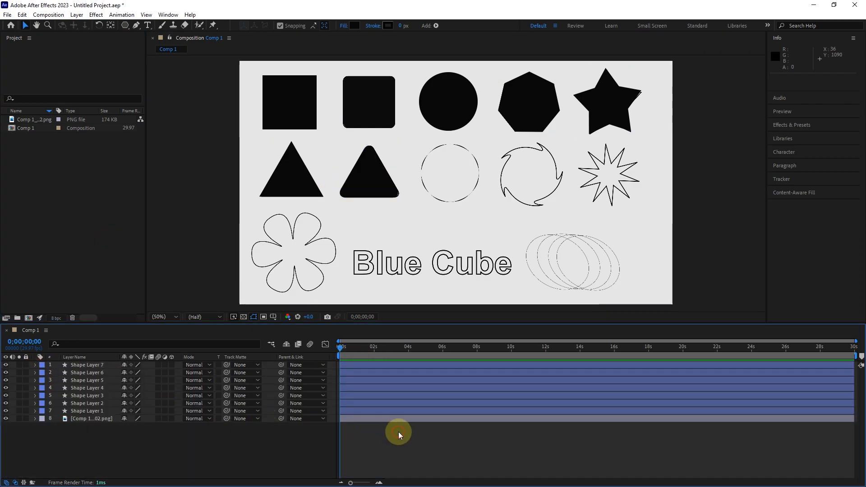
left_click(6, 365)
left_click(6, 365)
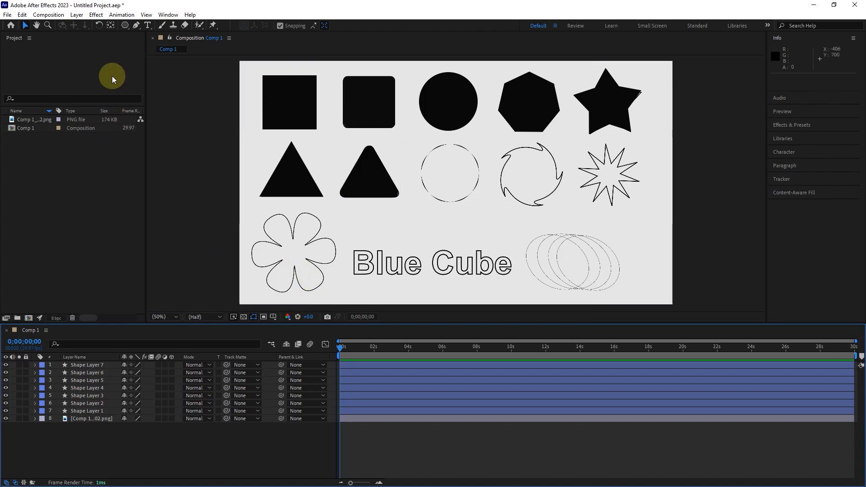
- Draw a filled circle with the Ellipse tool over the wavy circle outline in the second row
left_click(126, 28)
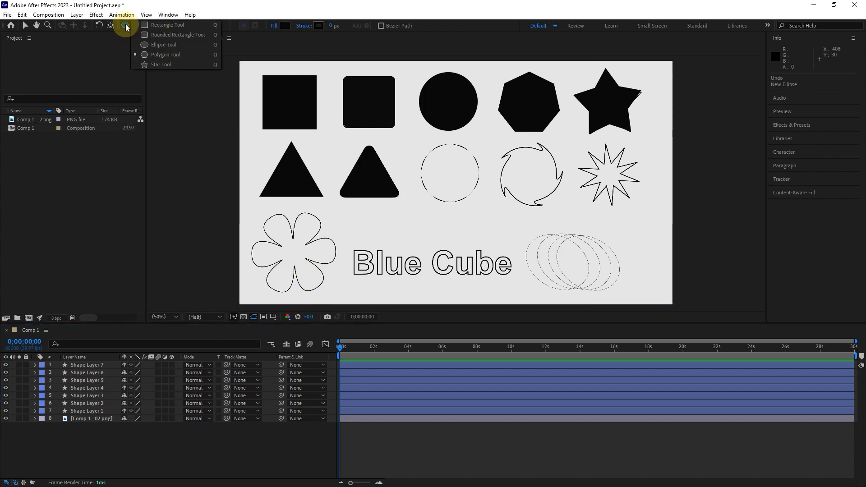
left_click(163, 44)
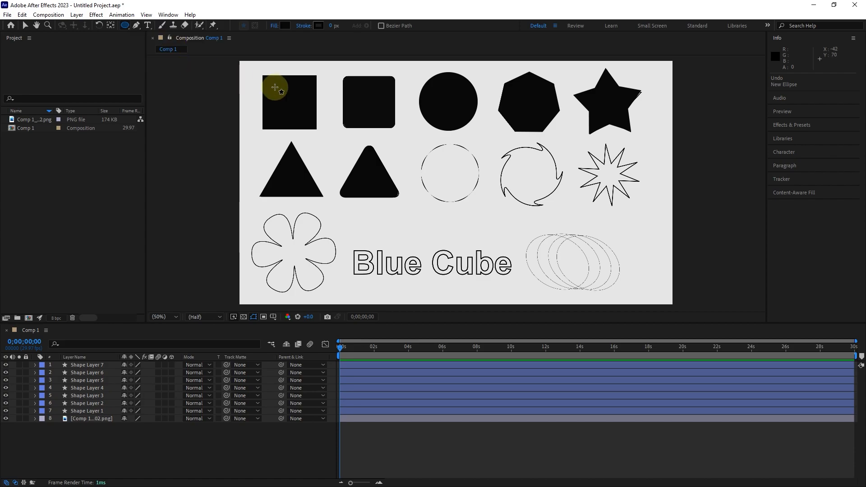
left_click_drag(430, 152, 481, 202)
left_click(25, 28)
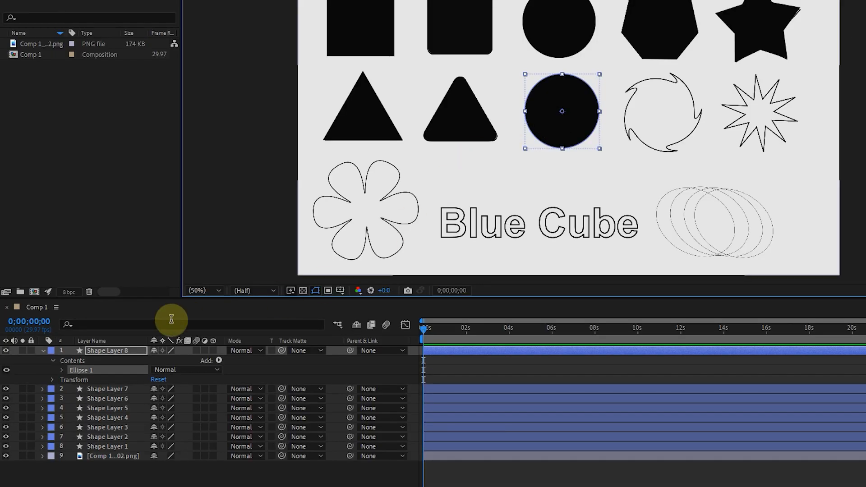
- Set the second-row circle's fill opacity to 0% and its stroke width to 12
left_click(51, 381)
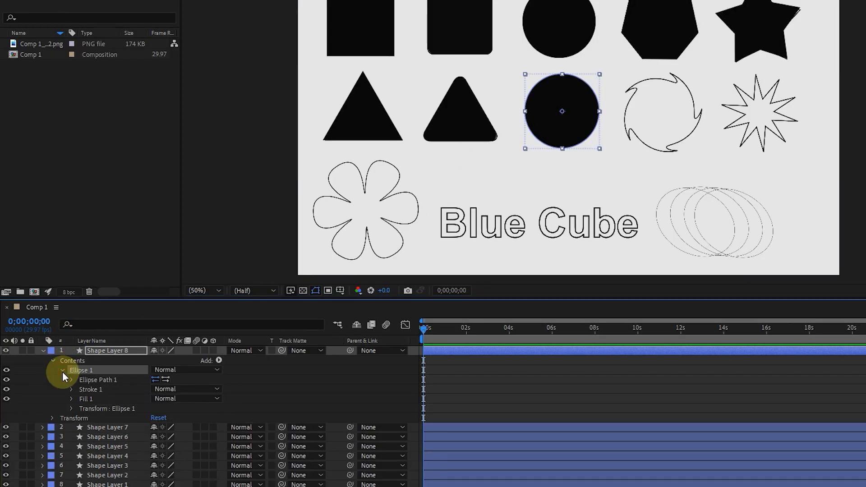
left_click(72, 400)
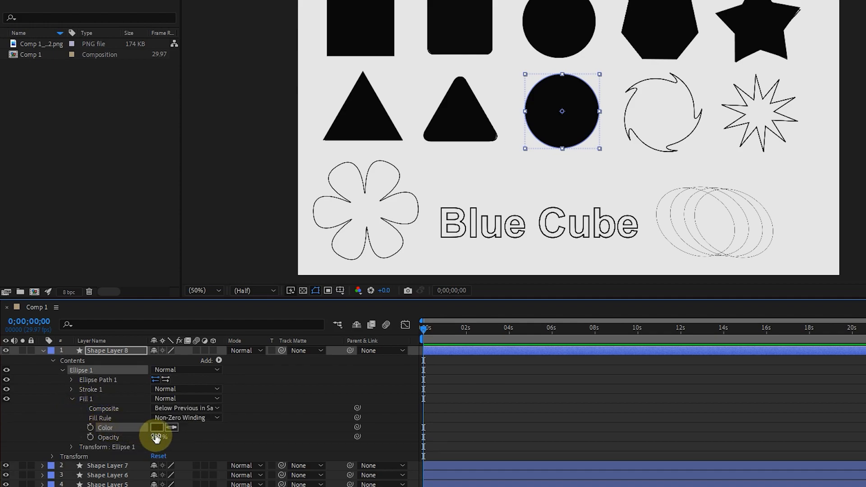
left_click_drag(159, 442, 80, 438)
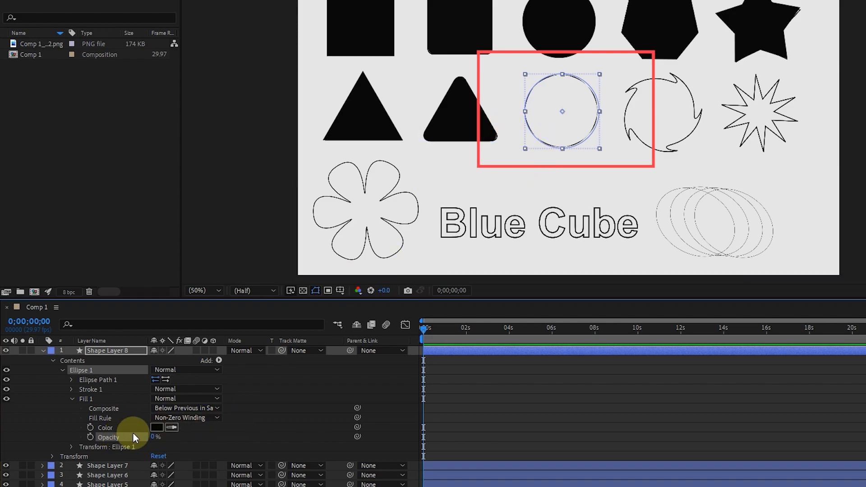
left_click(71, 398)
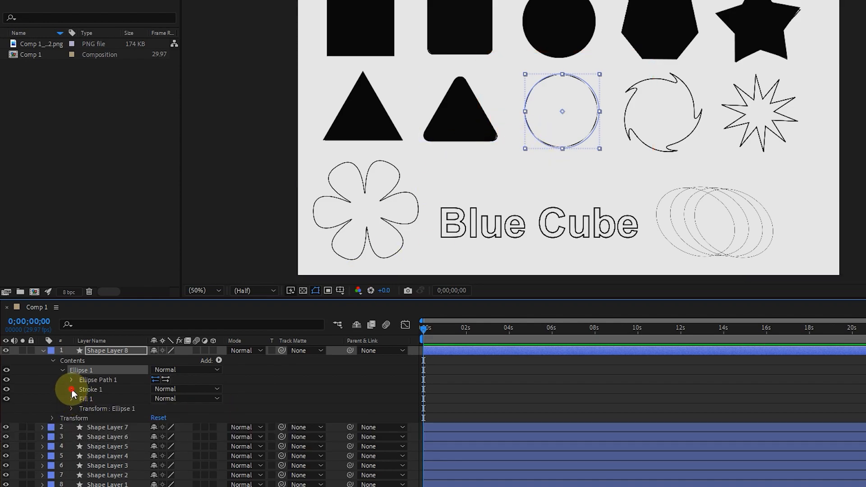
left_click(71, 389)
left_click_drag(157, 432, 171, 428)
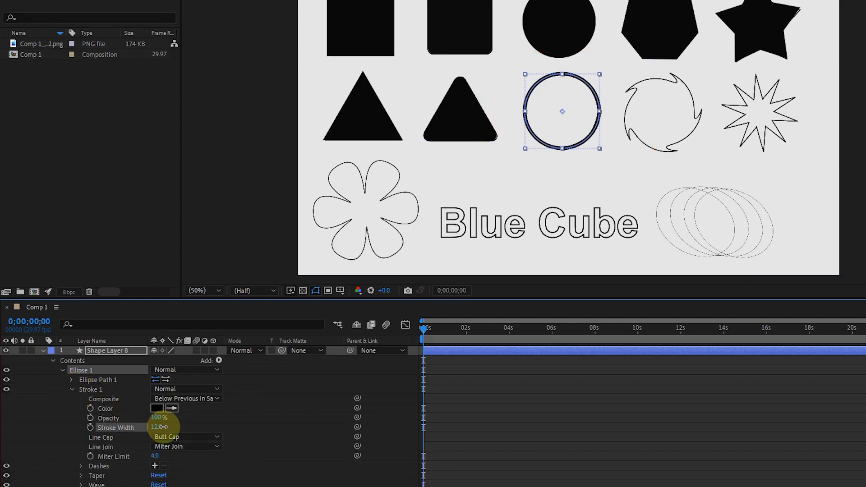
- Set the circle's stroke Wave amount to 100%, and collapse and deselect its layer
scroll(120, 384, "down", 3)
left_click(82, 428)
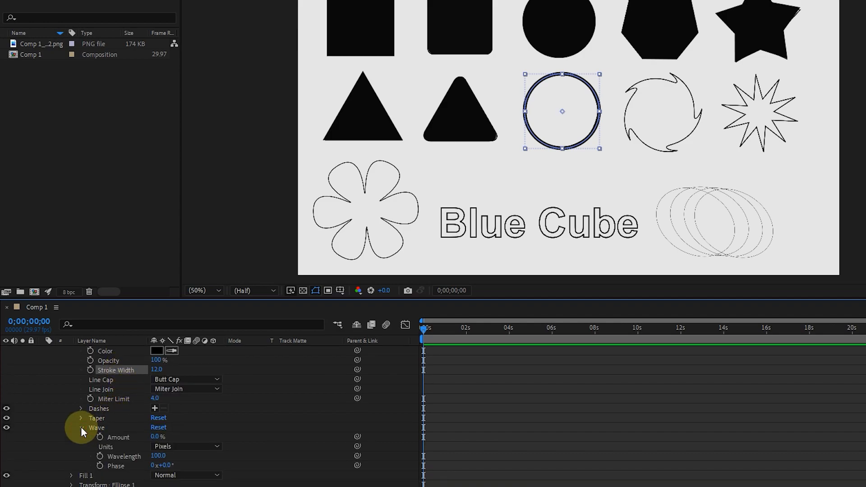
mouse_move(155, 442)
left_mouse_down()
mouse_move(234, 441)
mouse_move(167, 446)
left_mouse_up()
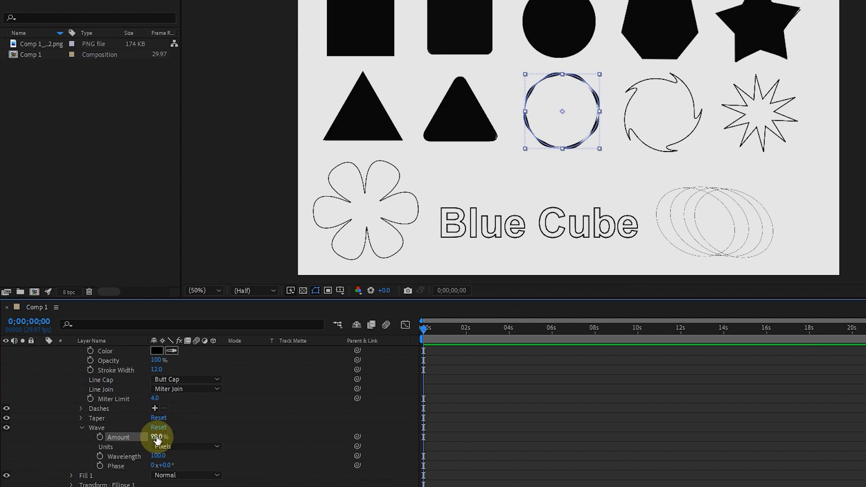
left_click_drag(163, 438, 174, 438)
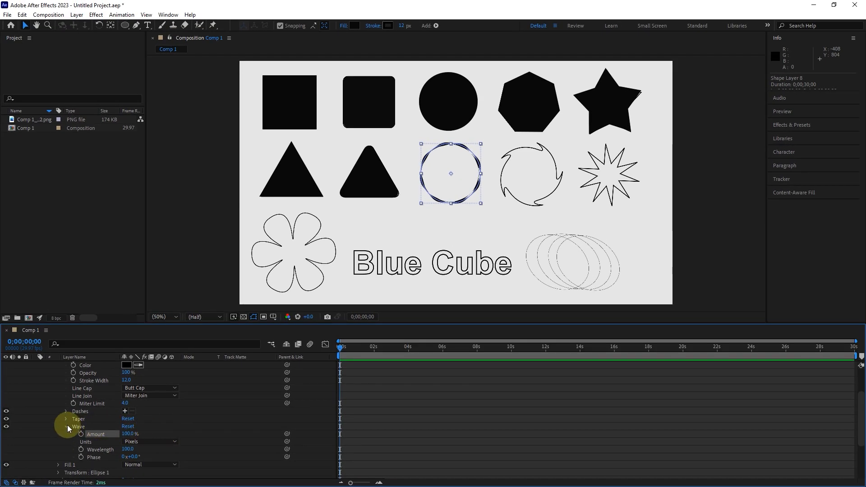
left_click(67, 427)
left_click(106, 271)
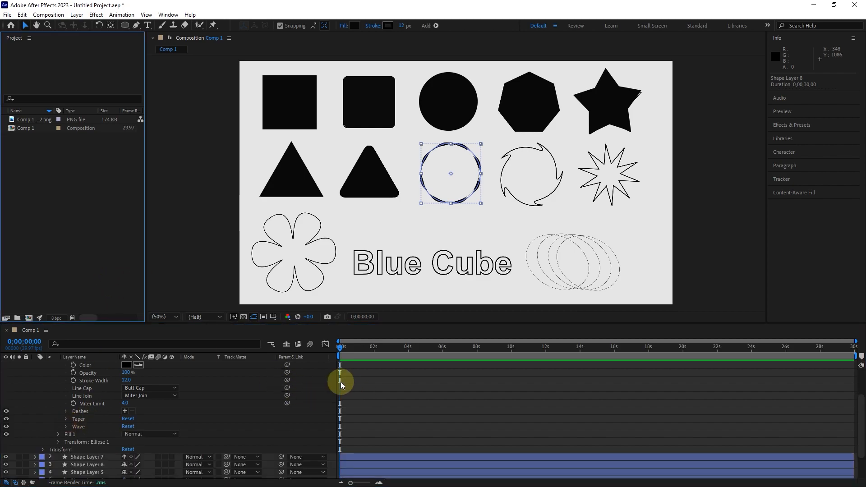
scroll(89, 373, "up", 5)
left_click(35, 365)
left_click(396, 450)
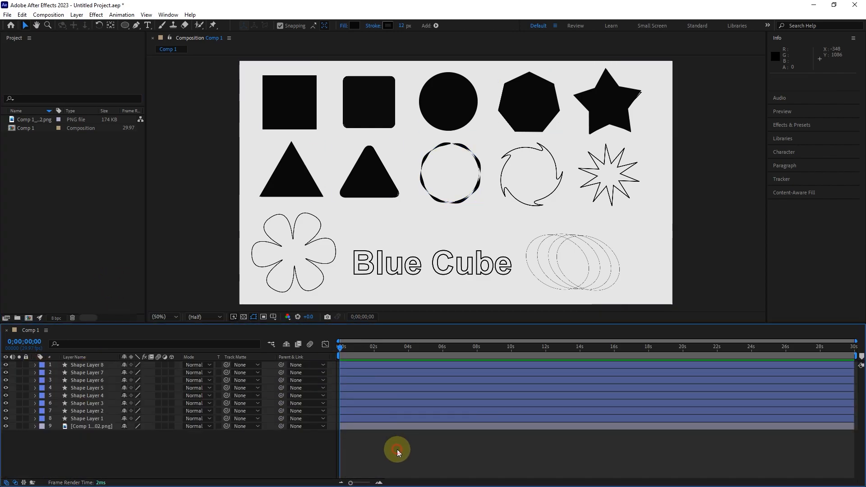
- Toggle the wavy circle layer's visibility to compare it with the reference outline
left_click(6, 365)
left_click(6, 366)
left_click(6, 365)
left_click(6, 365)
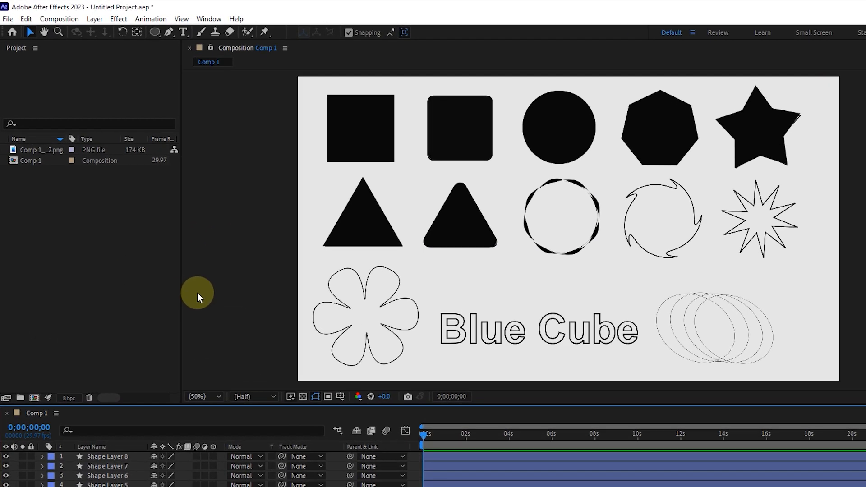
- Set Shape Layer 8's solid fill opacity to 100% in the Fill Options
left_click(113, 455)
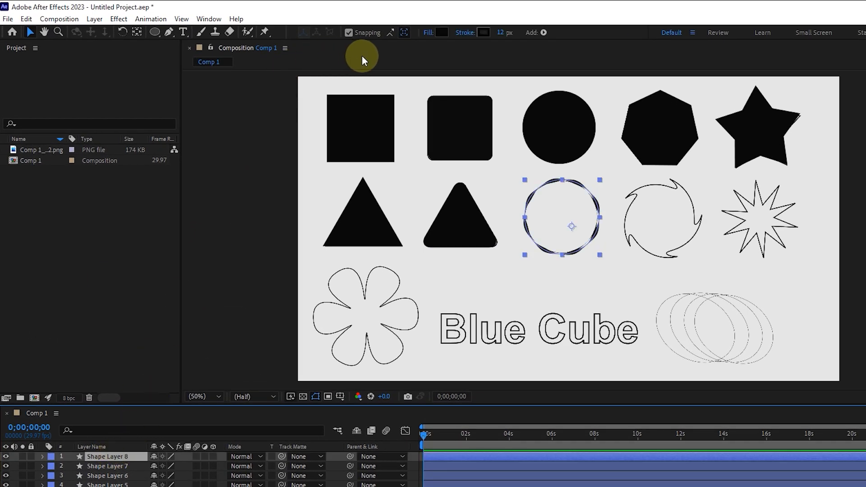
left_click(428, 33)
left_click_drag(679, 356, 213, 136)
left_click_drag(282, 183, 492, 191)
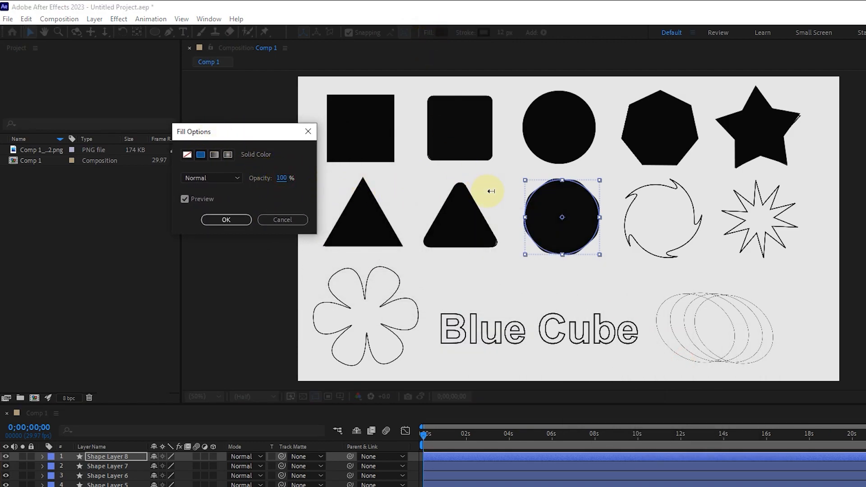
left_click(233, 223)
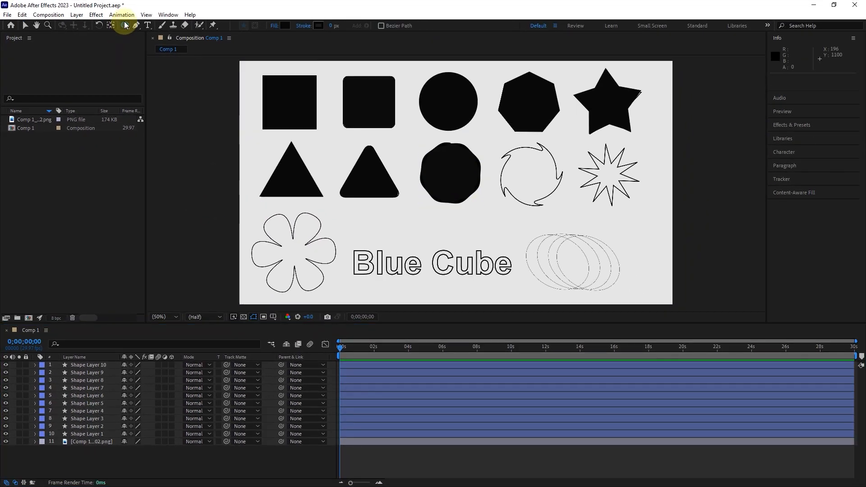
- Draw a filled four-sided polygon with the Polygon tool over the swirl outline in the second row
left_click(154, 32)
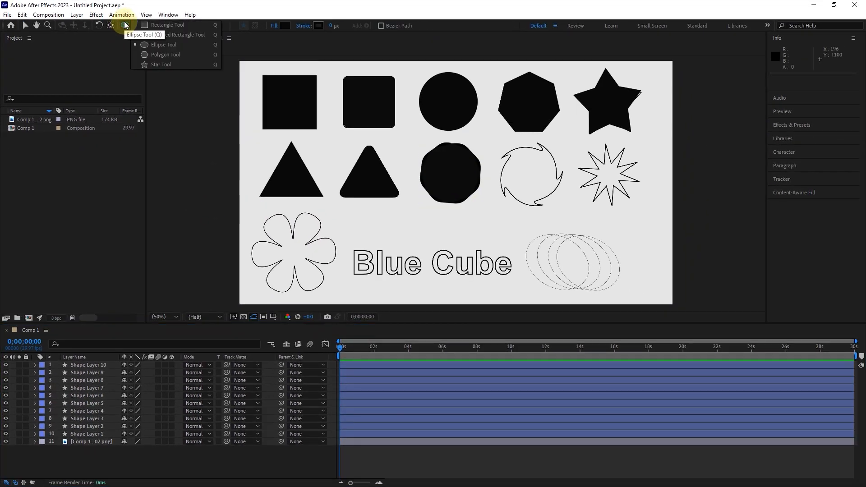
left_click(165, 54)
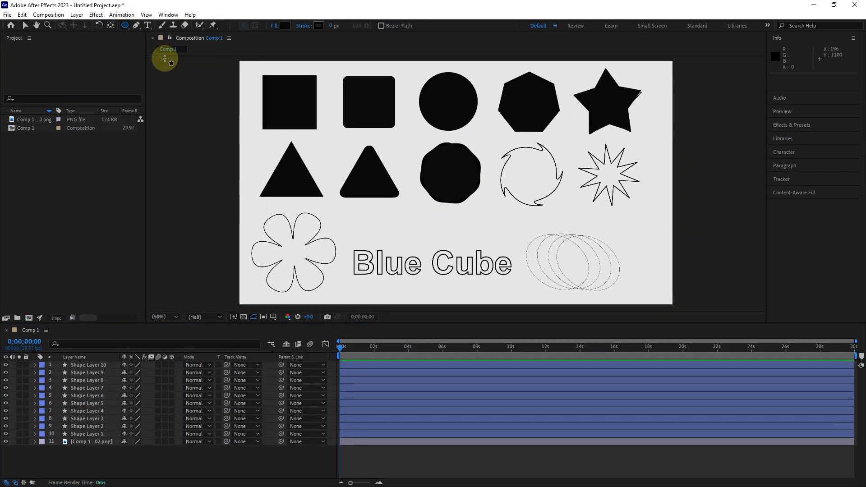
mouse_move(530, 172)
left_mouse_down()
mouse_move(535, 201)
mouse_move(526, 204)
left_mouse_up()
key("Down")
key("Down")
key("Up")
key("Up")
key("Down")
key("Down")
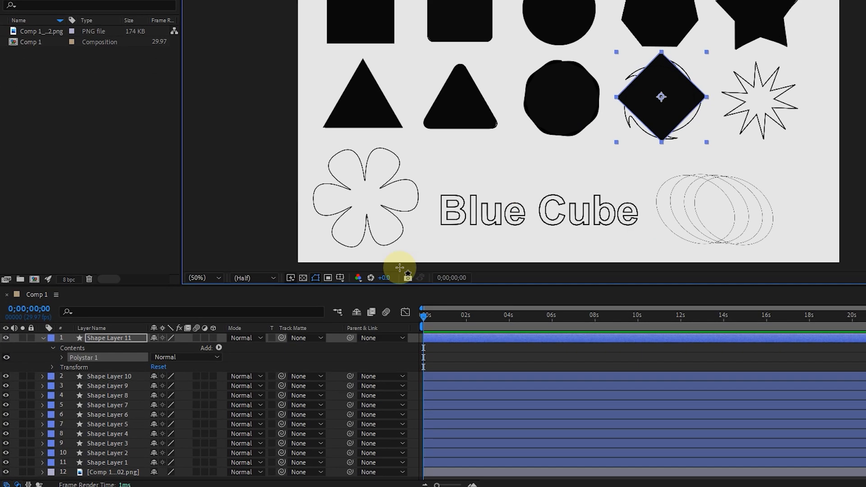
- Set the four-sided polygon's Outer Radius to 148 and its Outer Roundness to 51% in the Polystar Path
left_click(51, 381)
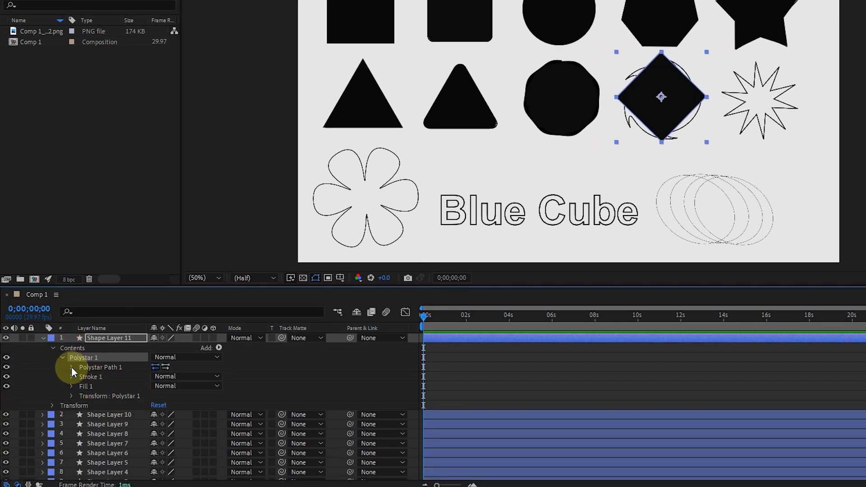
left_click(71, 367)
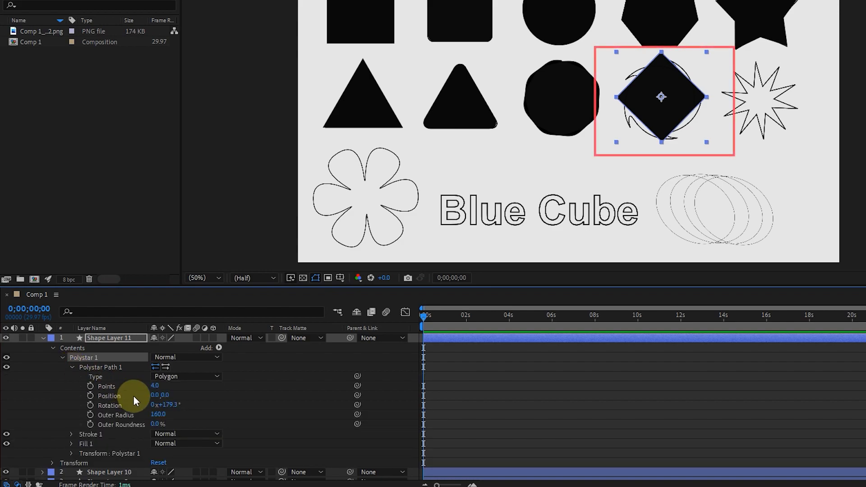
left_click_drag(155, 385, 161, 389)
key("ctrl+z")
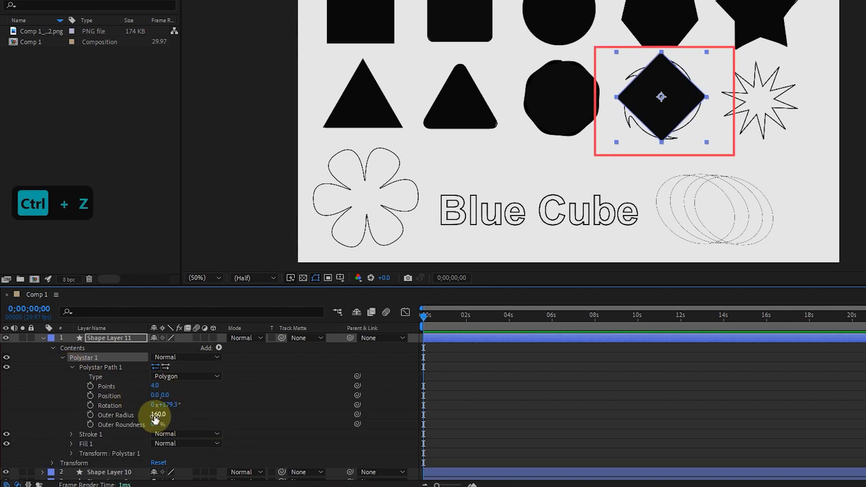
left_click_drag(164, 421, 189, 436)
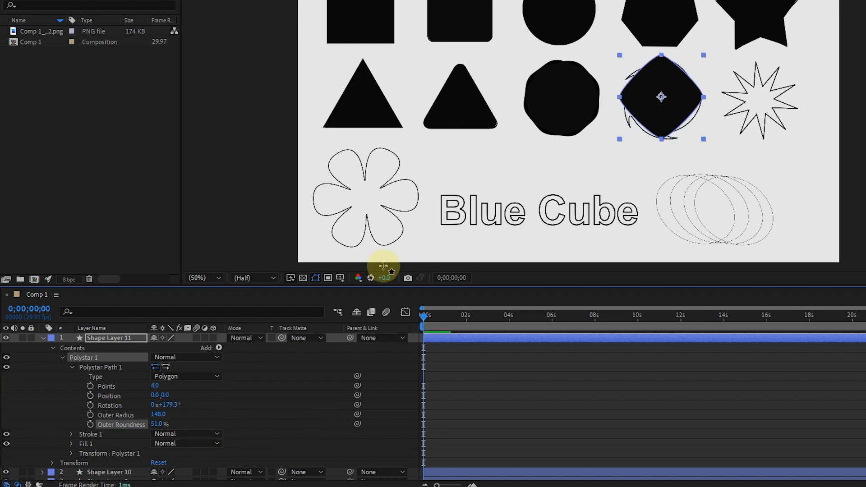
- Add a Twist to Polystar 1 in Shape Layer 11 and raise its angle until the edges curl like the outline
left_click(72, 367)
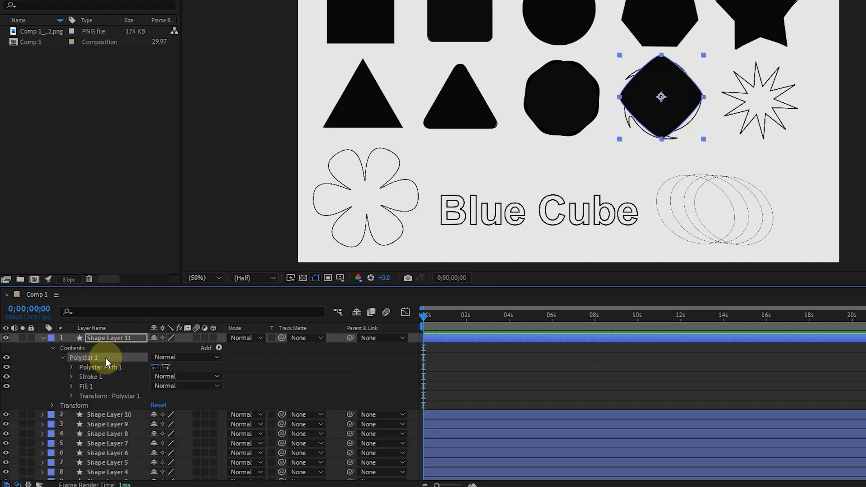
left_click(219, 347)
left_click(261, 301)
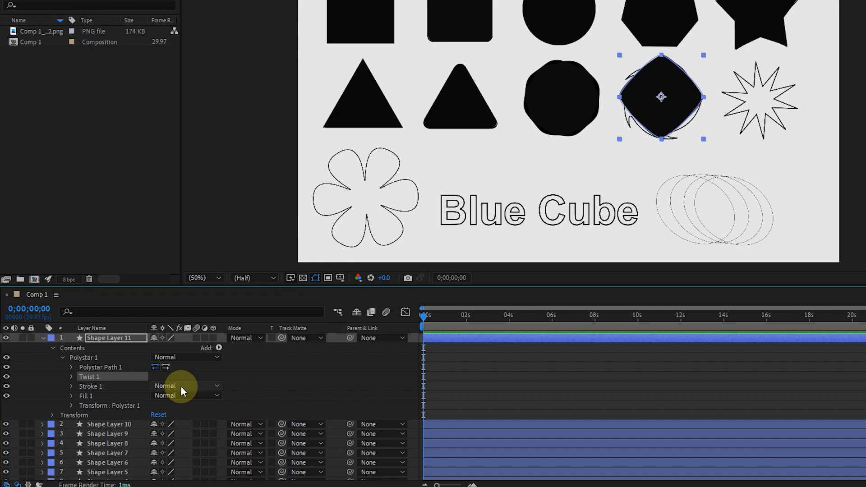
left_click(71, 376)
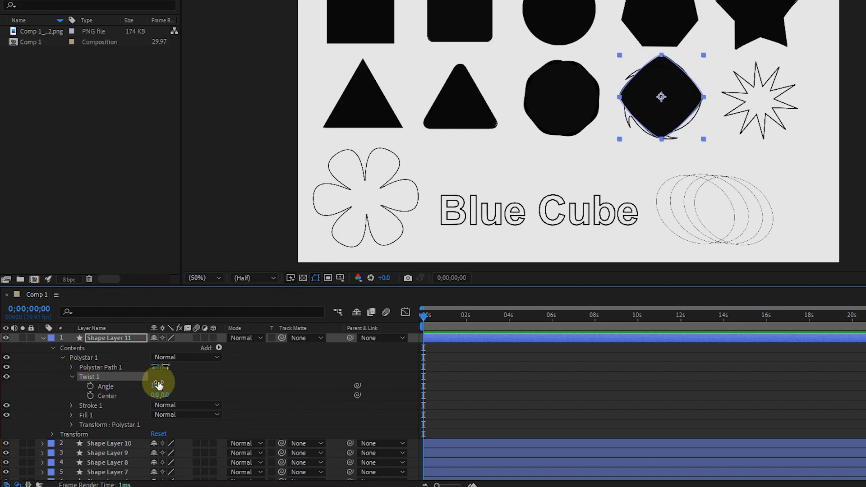
left_click_drag(156, 385, 359, 384)
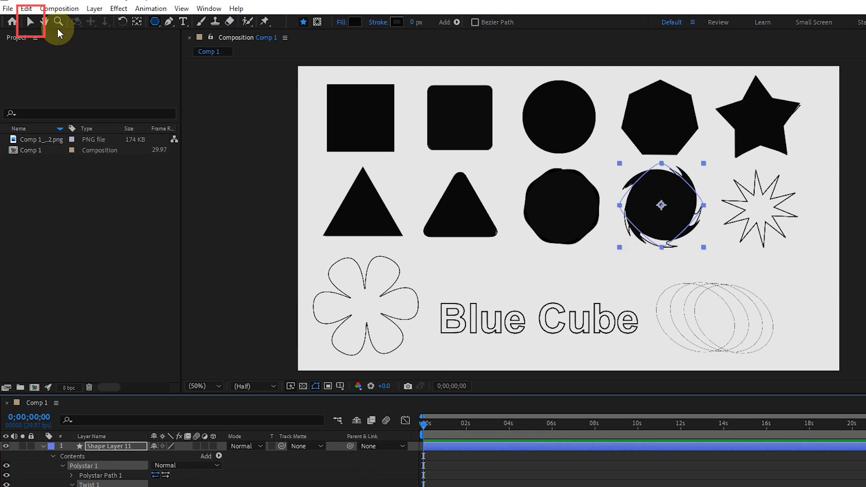
- Rotate the twisted polygon to line up with the swirl outline, and set its Twist angle to 318
key("v")
left_click_drag(613, 252, 679, 254)
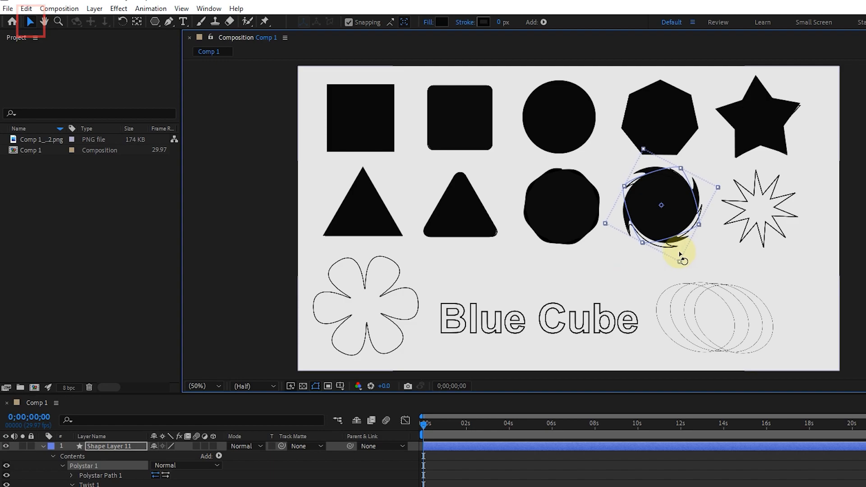
left_click_drag(155, 405, 135, 406)
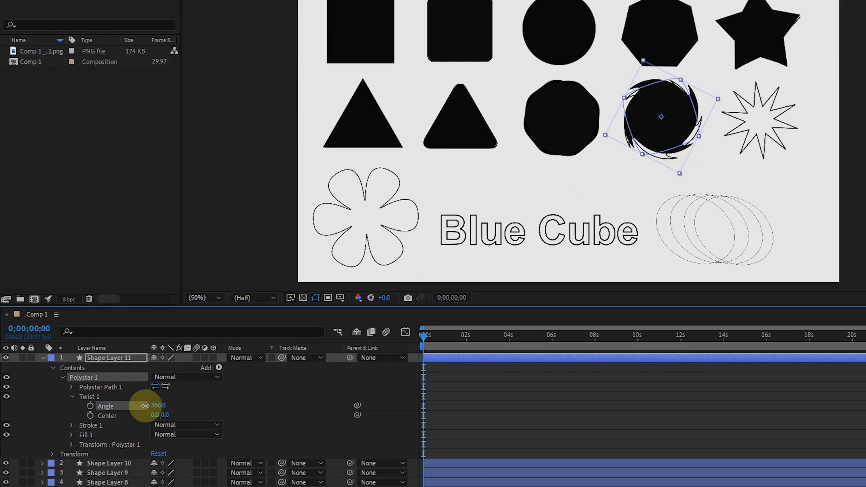
left_click_drag(684, 180, 635, 193)
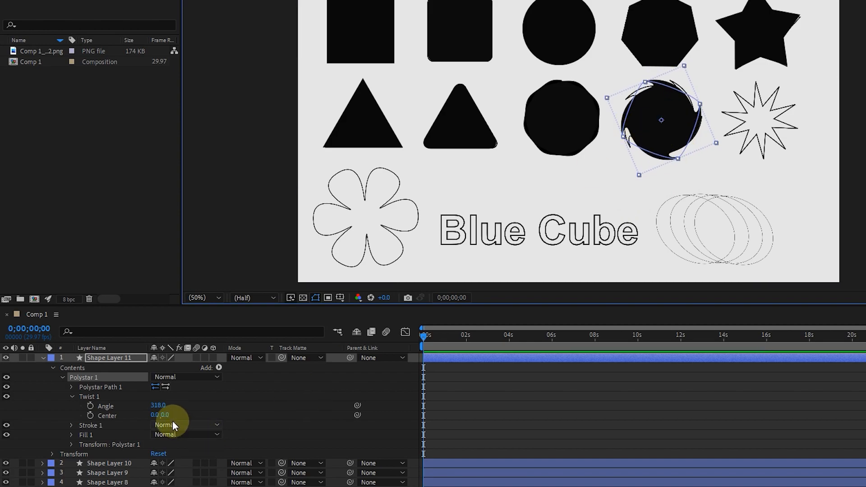
- Try a Twist center of 0, 12 with the shape nudged to match the outline, and reset the center
left_click_drag(165, 415, 219, 427)
left_click_drag(661, 134, 659, 130)
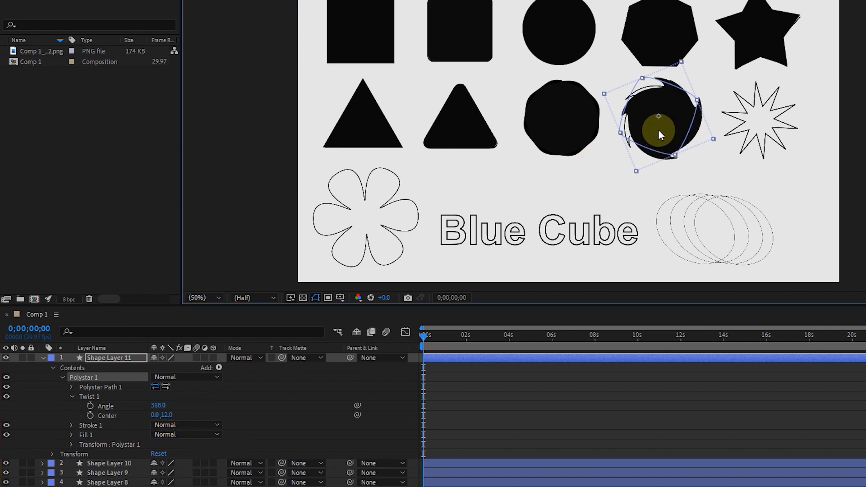
left_click(253, 438)
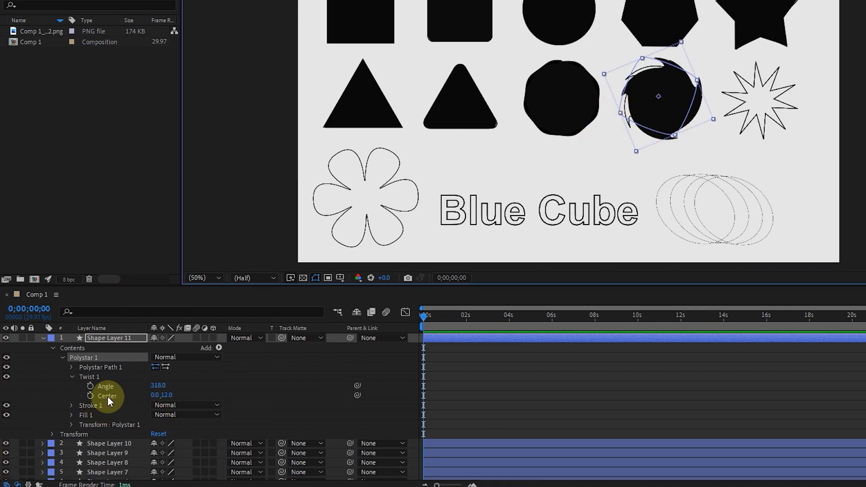
right_click(107, 416)
left_click(149, 328)
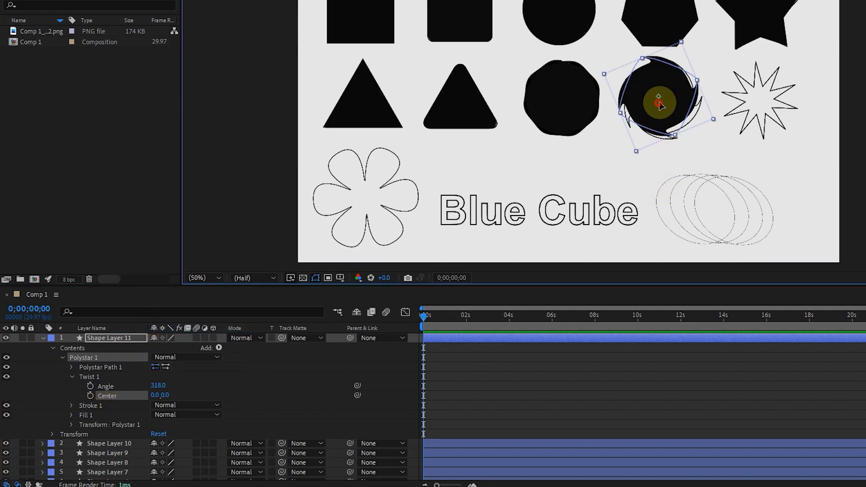
- Reposition and slightly enlarge the twisted polygon to cover the swirl outline, and deselect it
left_click_drag(658, 102, 661, 106)
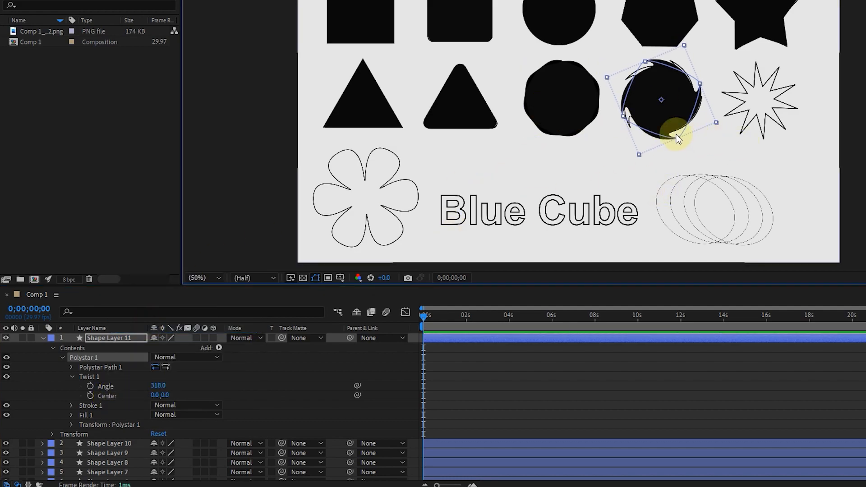
left_click_drag(639, 155, 640, 160)
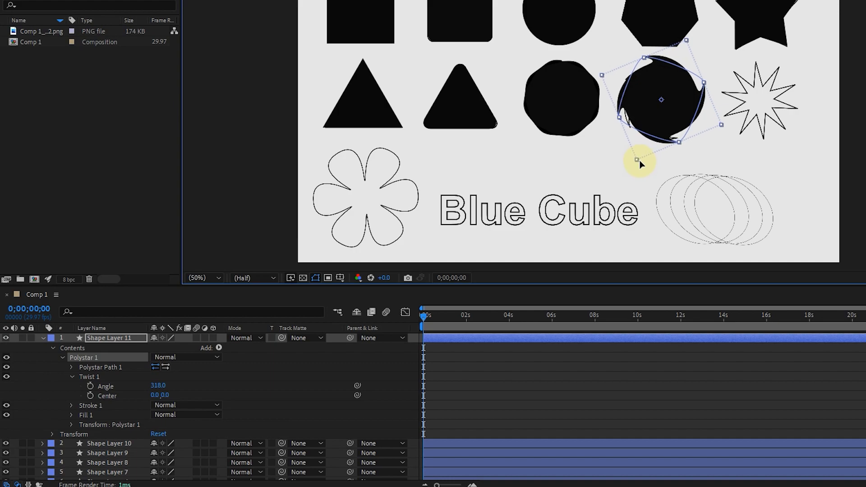
left_click_drag(665, 109, 664, 109)
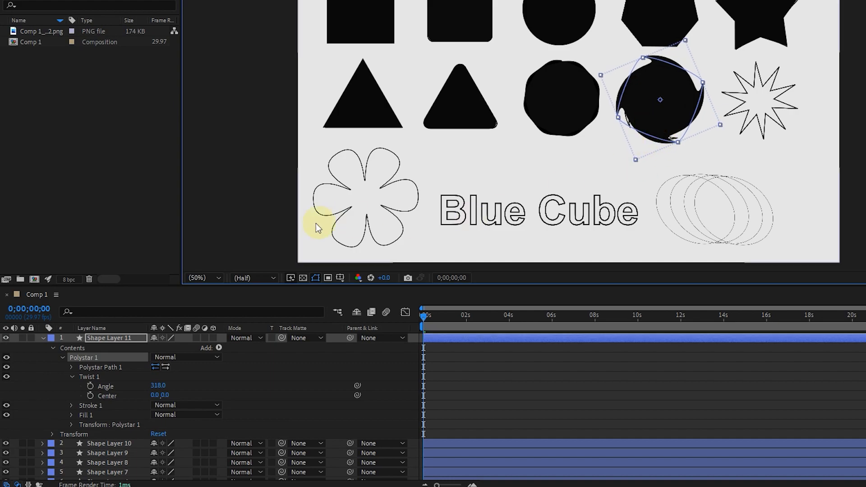
left_click(120, 249)
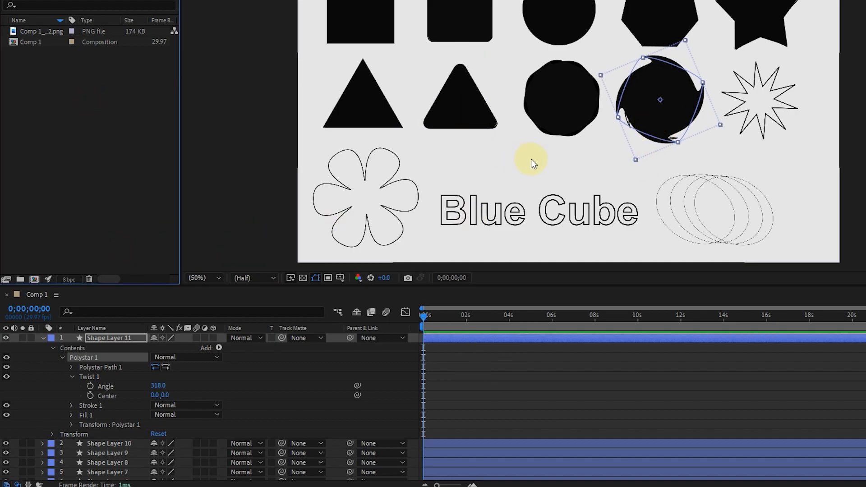
left_click(500, 375)
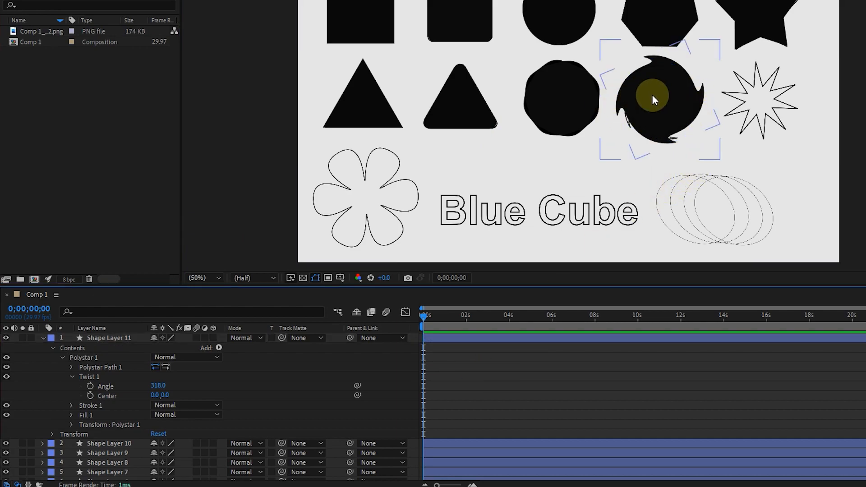
- Set the swirl's Twist angle to 497 after trying 254, and deselect and collapse Shape Layer 11
left_click_drag(158, 386, 126, 390)
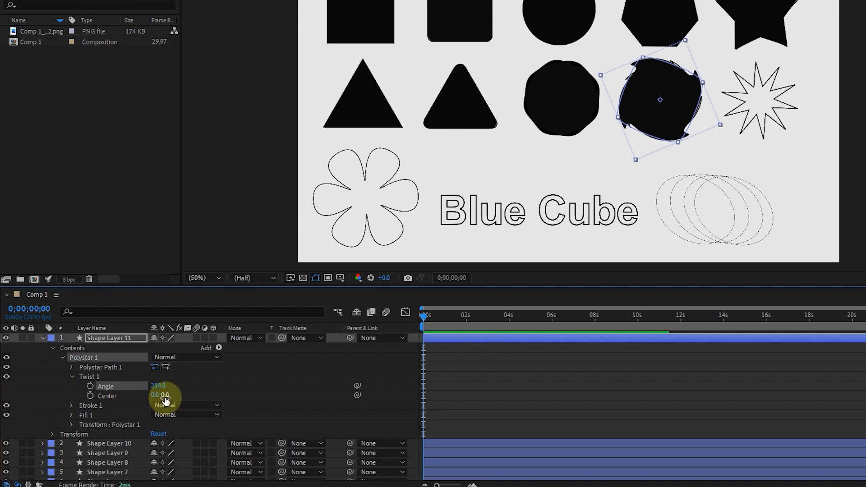
left_click(476, 388)
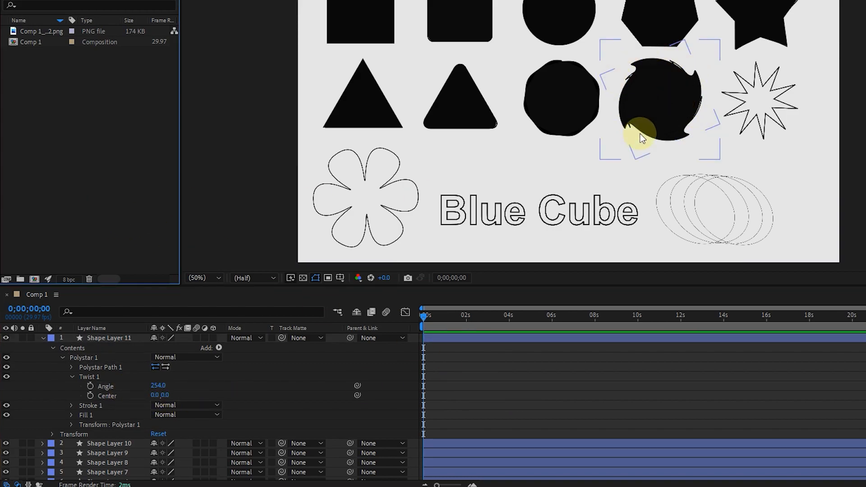
left_click_drag(156, 386, 273, 367)
left_click(135, 206)
left_click(523, 413)
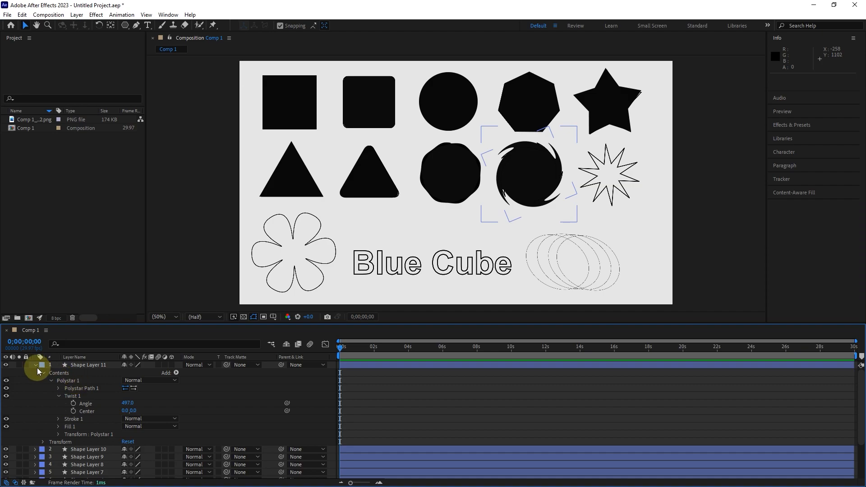
left_click(35, 365)
- Draw a filled ten-point star with the Star tool over the spiky star outline in the second row
left_click_drag(123, 25, 162, 65)
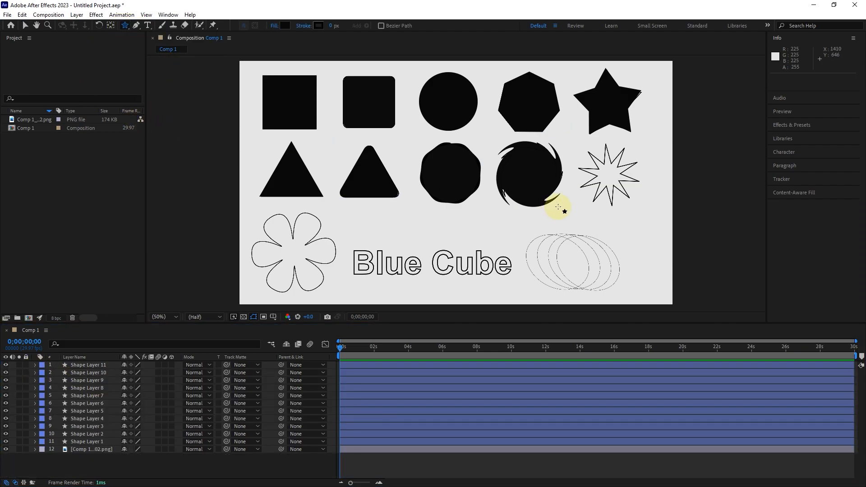
mouse_move(609, 175)
left_mouse_down()
mouse_move(613, 226)
mouse_move(599, 193)
mouse_move(592, 199)
left_mouse_up()
key("Up")
key("Up")
key("Up")
key("Up")
key("Up")
key("Up")
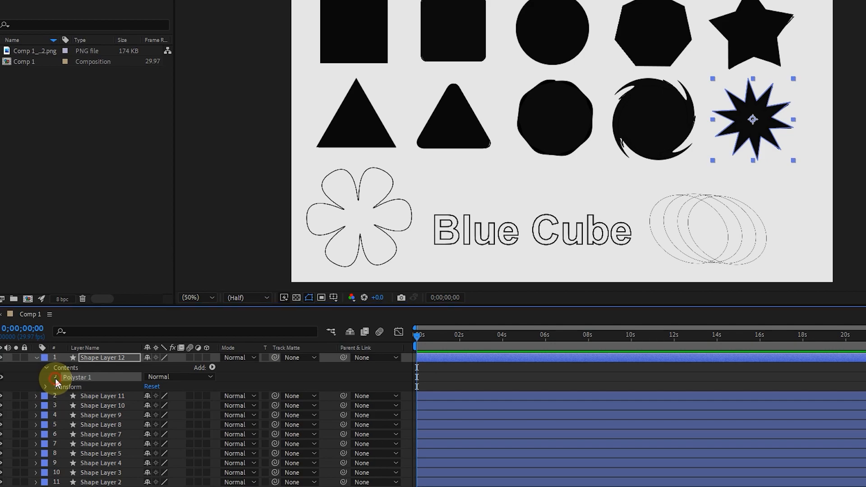
- Set the ten-point star's Outer Radius to 158.9, undoing the further trial changes to its path
left_click(55, 378)
left_click(67, 387)
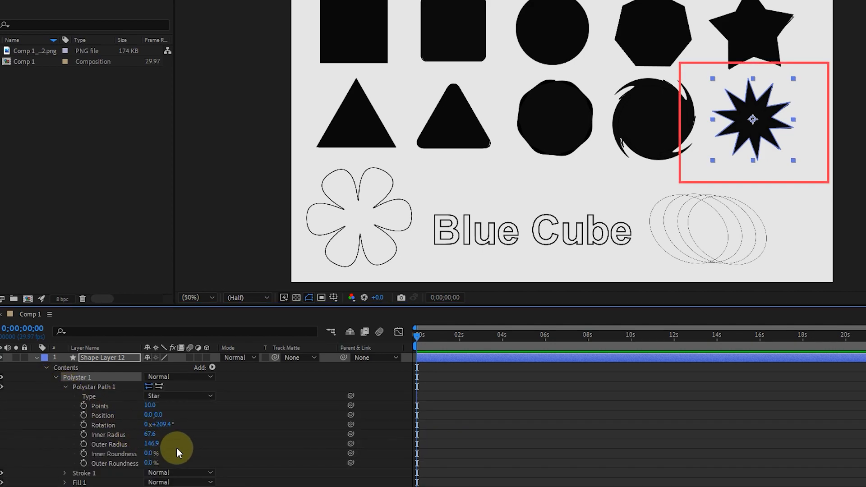
left_click_drag(150, 444, 266, 470)
key("ctrl+z")
key("ctrl+z")
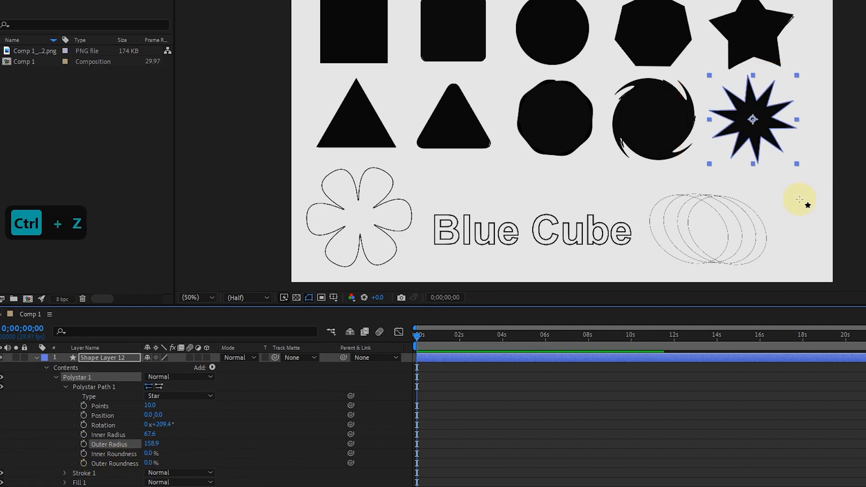
- Draw a six-point star over the flower outline inside Shape Layer 12, fit it to the petals, and delete it
left_click(46, 368)
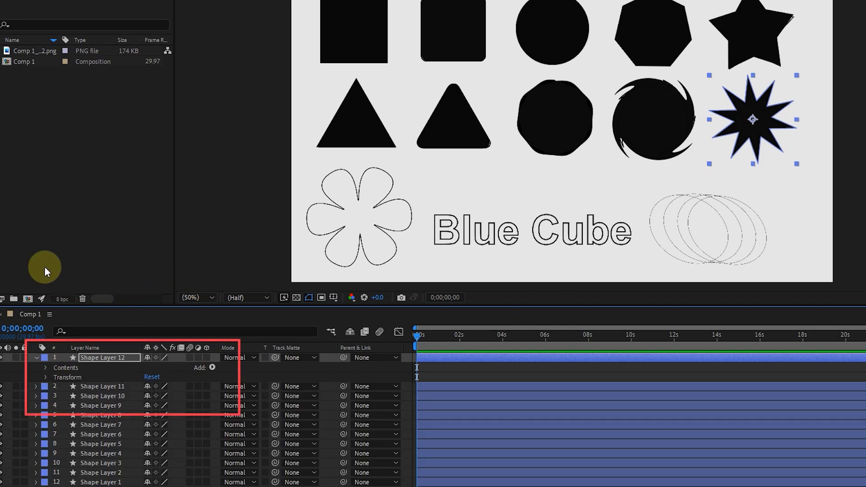
left_click_drag(358, 217, 381, 248)
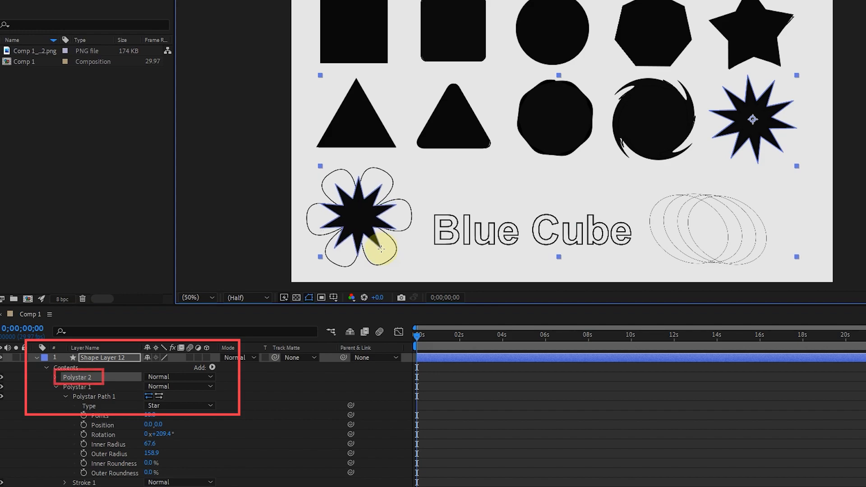
key("Down")
key("Down")
key("Down")
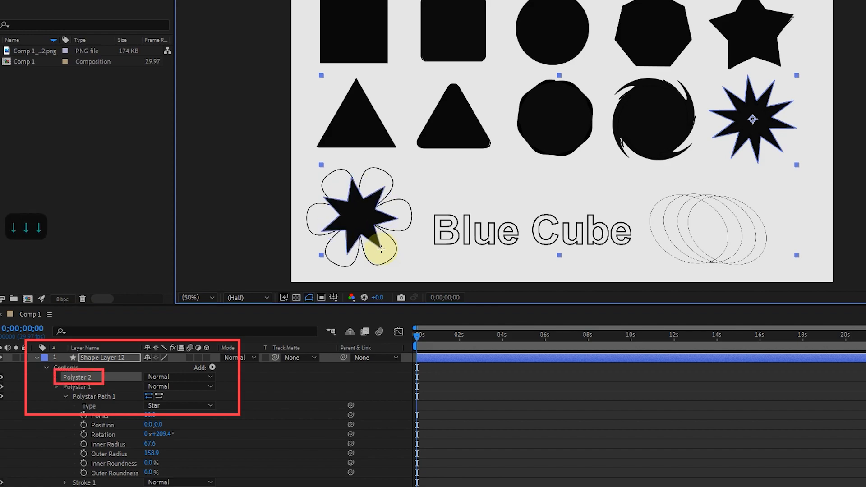
key("Down")
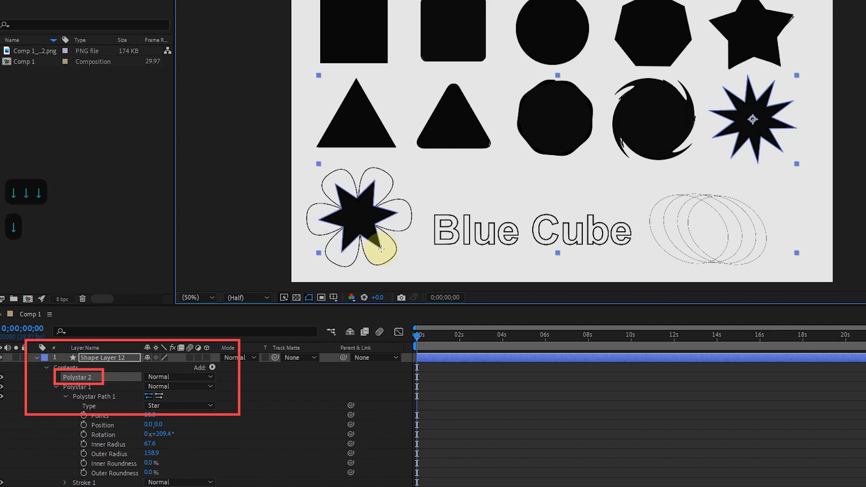
left_click_drag(381, 248, 387, 262)
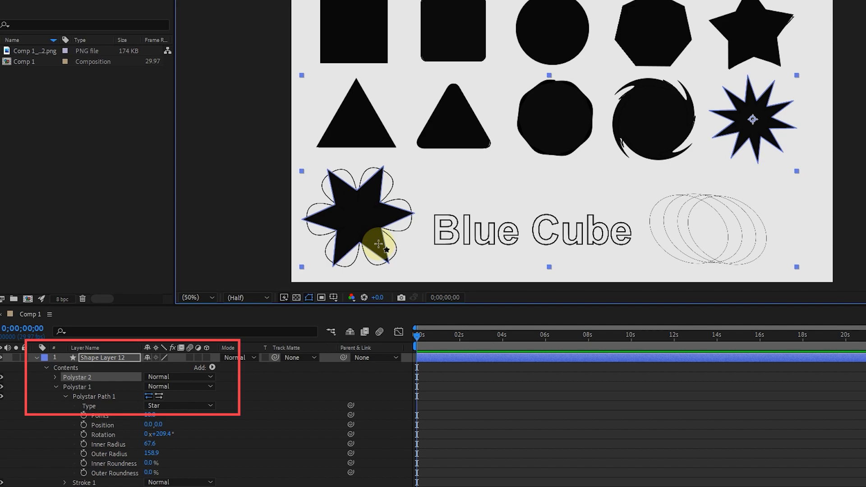
key("v")
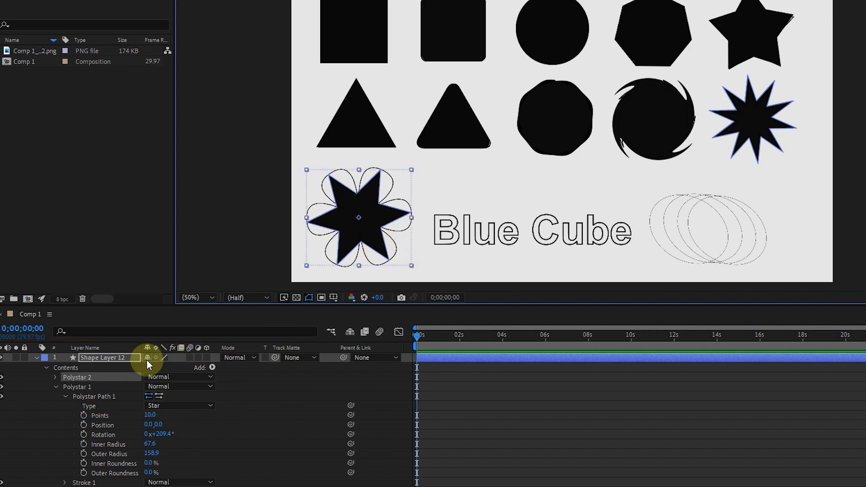
left_click(77, 377)
key("Delete")
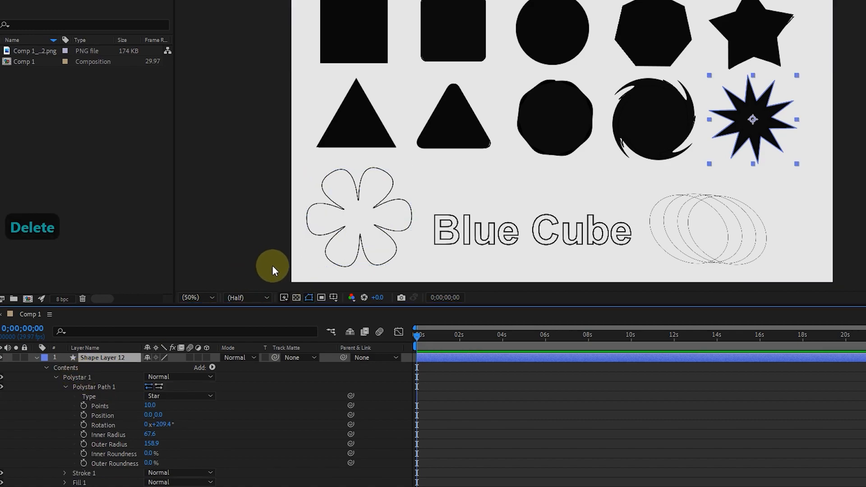
- Collapse the contents of Shape Layer 12 and deselect the layer
left_click(48, 368)
left_click(37, 357)
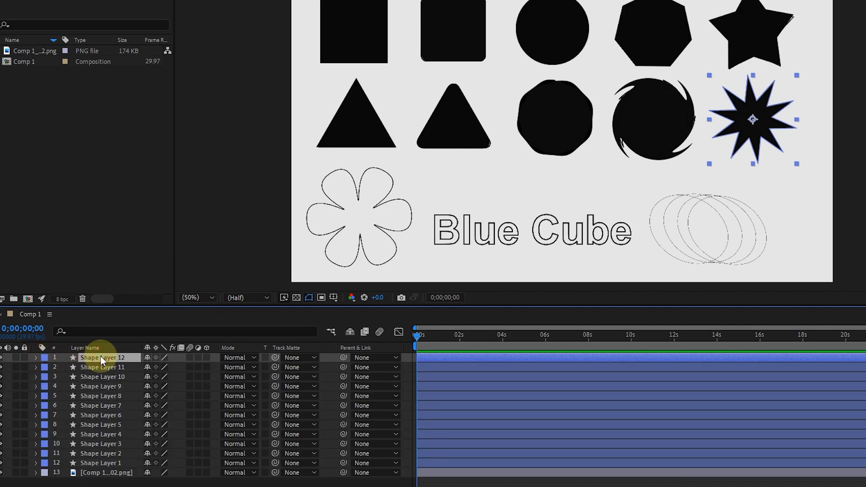
left_click(422, 481)
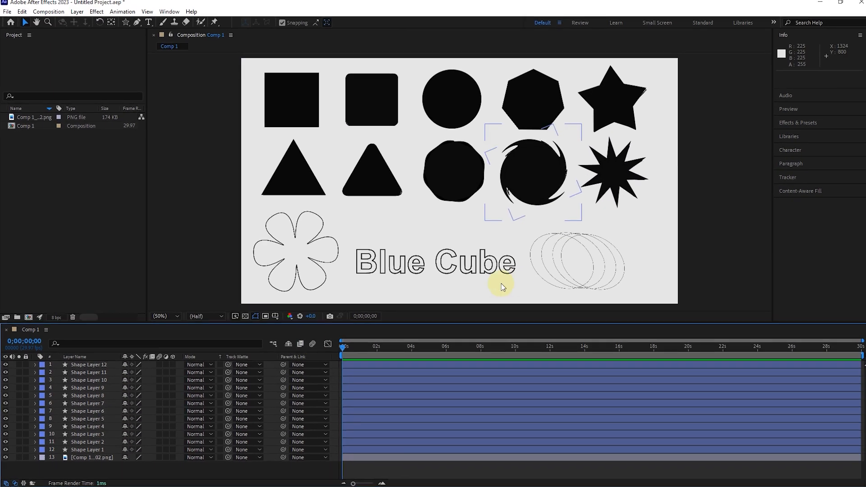
- Draw a filled six-point star with the Star tool over the flower outline, on a new shape layer
left_click(126, 22)
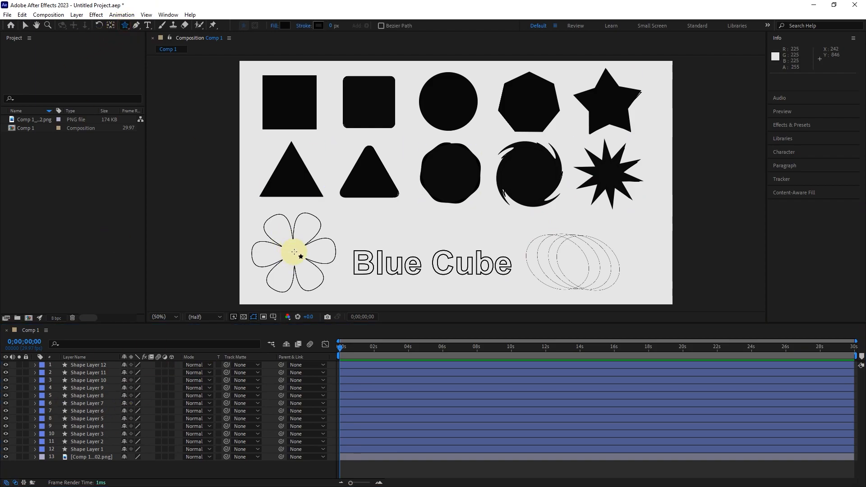
left_click_drag(294, 252, 313, 285)
key("Up")
key("Down")
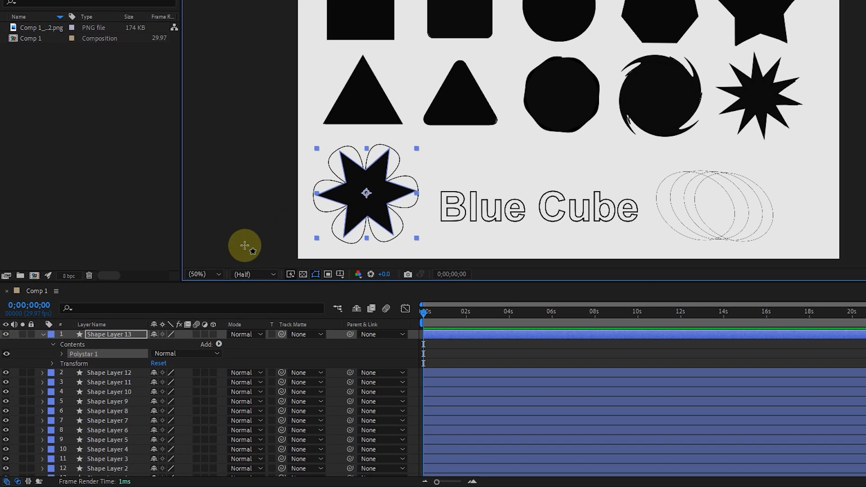
- Set the six-point star's Inner Radius to 75, Outer Radius to 230.1, Inner Roundness to 31% and Outer Roundness to 239%
left_click(51, 381)
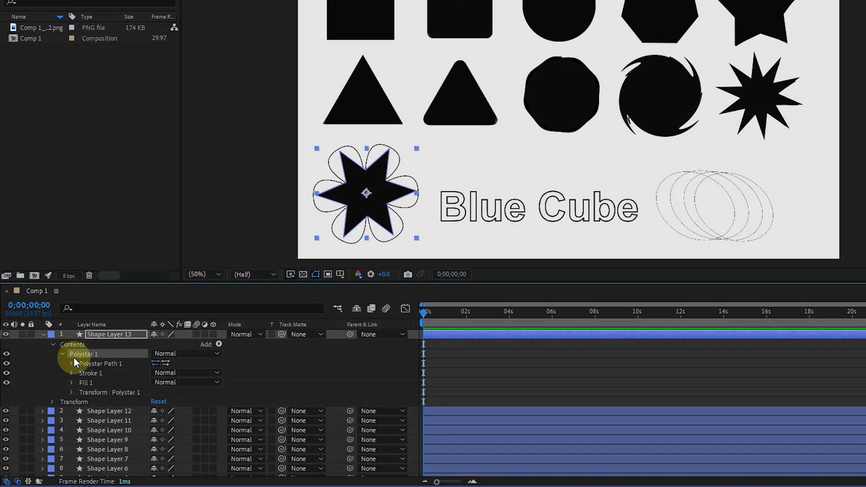
left_click(71, 363)
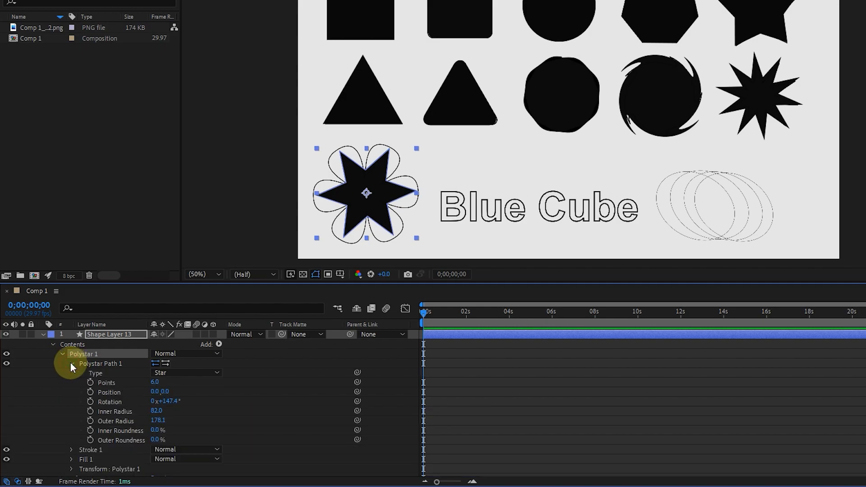
left_click_drag(158, 411, 158, 412)
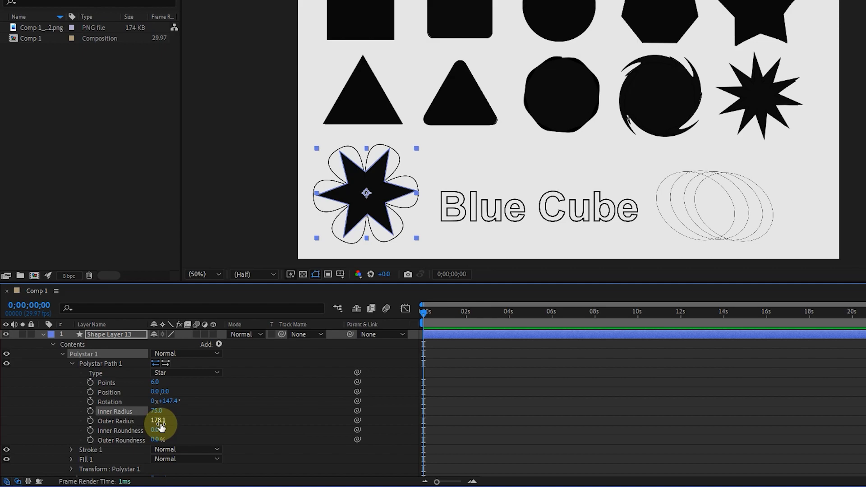
mouse_move(163, 425)
left_mouse_down()
mouse_move(192, 422)
mouse_move(166, 430)
mouse_move(175, 430)
left_mouse_up()
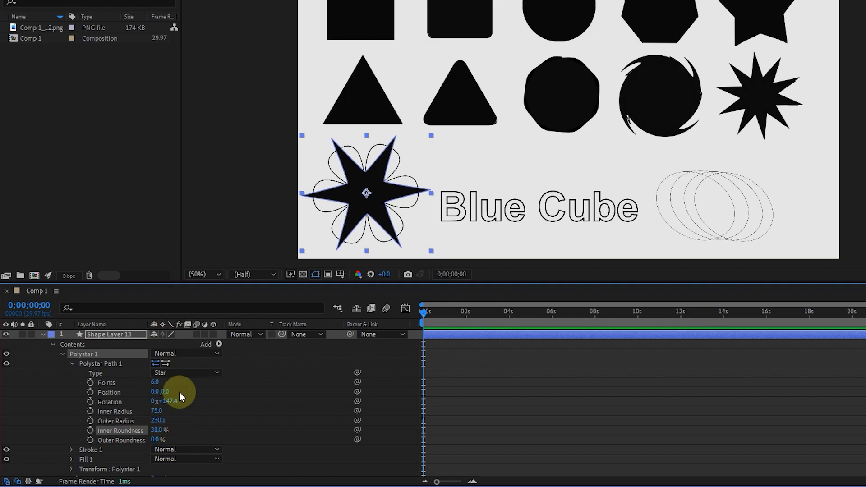
left_click_drag(158, 439, 271, 410)
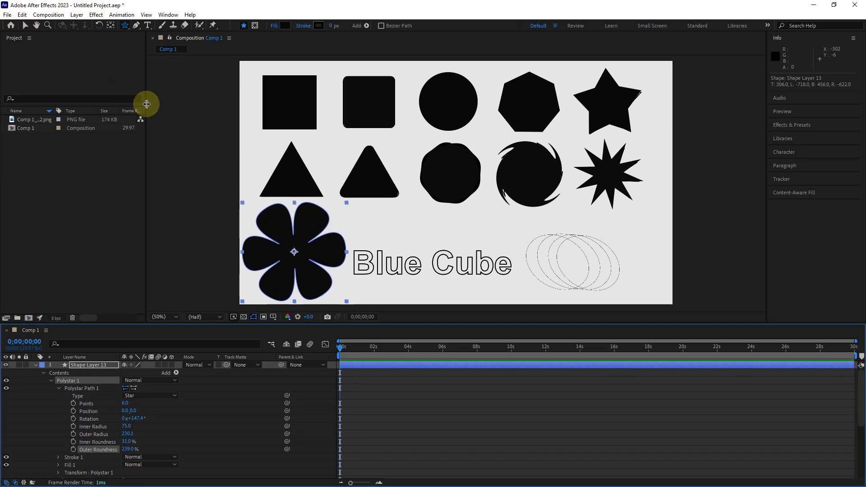
- Scale the flower down to fit its reference outline, undo the extra drag, and collapse Shape Layer 13
key("v")
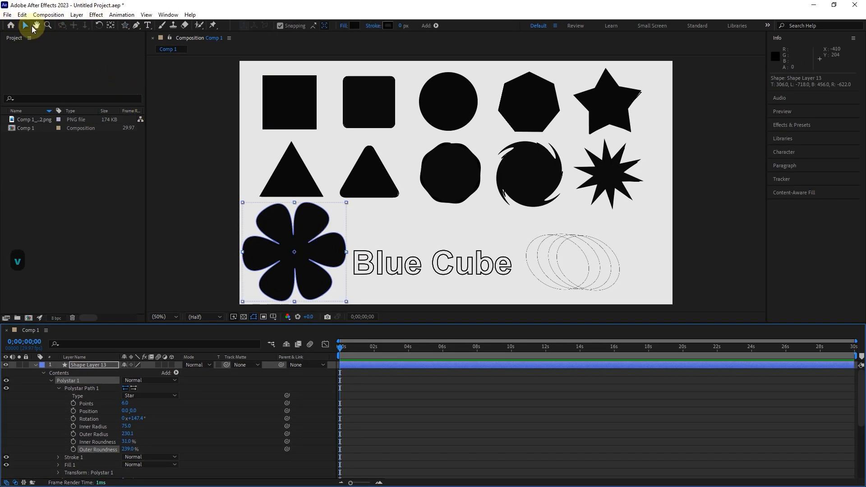
left_click_drag(346, 301, 338, 293)
left_click_drag(285, 266, 306, 252)
key("ctrl+z")
left_click(34, 364)
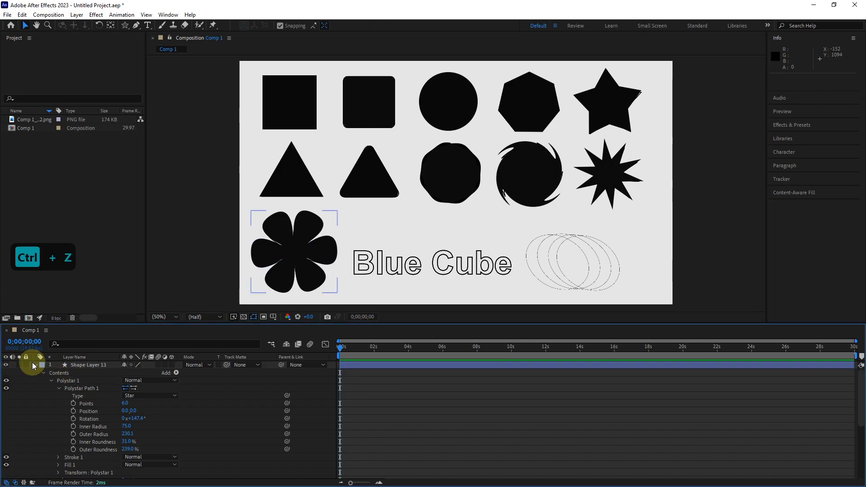
left_click(35, 365)
- Hide and show Shape Layer 13 to compare the flower with its outline, and leave the layer deselected
left_click(6, 365)
left_click(6, 365)
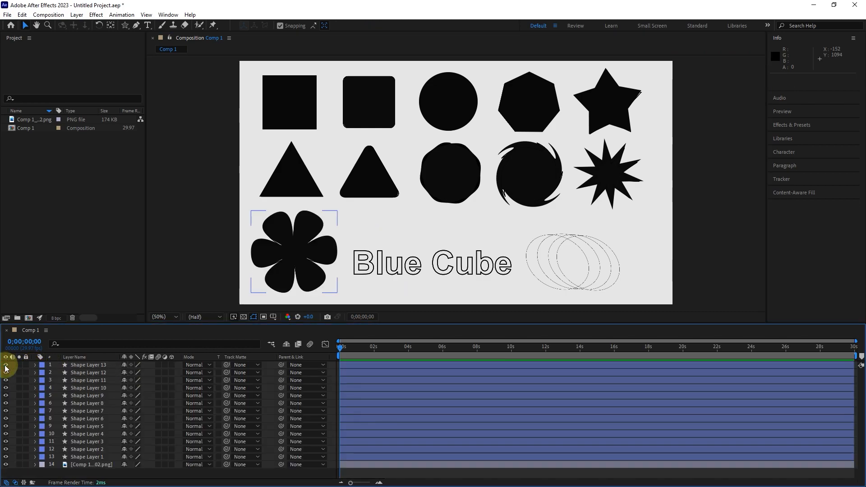
left_click(312, 281)
left_click(96, 256)
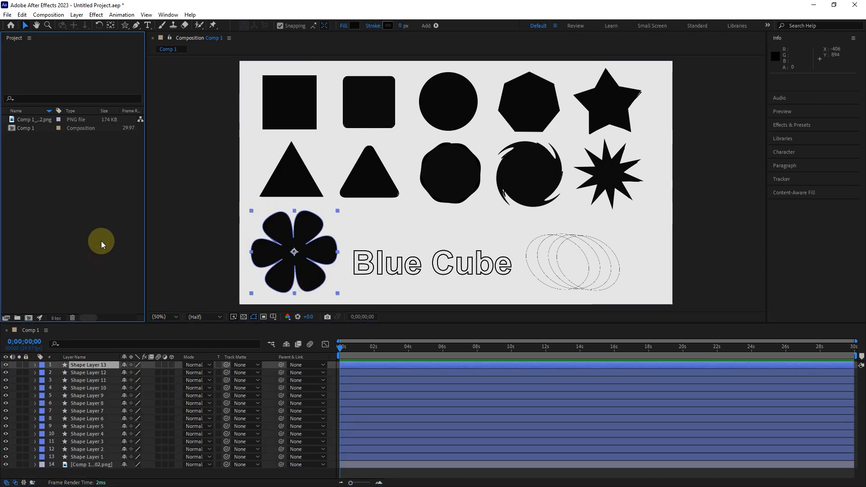
left_click(369, 471)
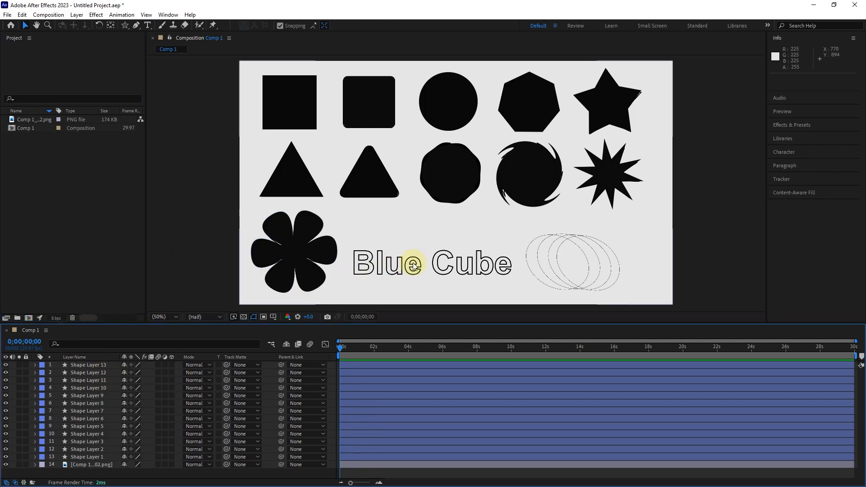
- Create a text layer reading "Blue Cube" and align it over the outlined lettering in the third row
left_click(148, 26)
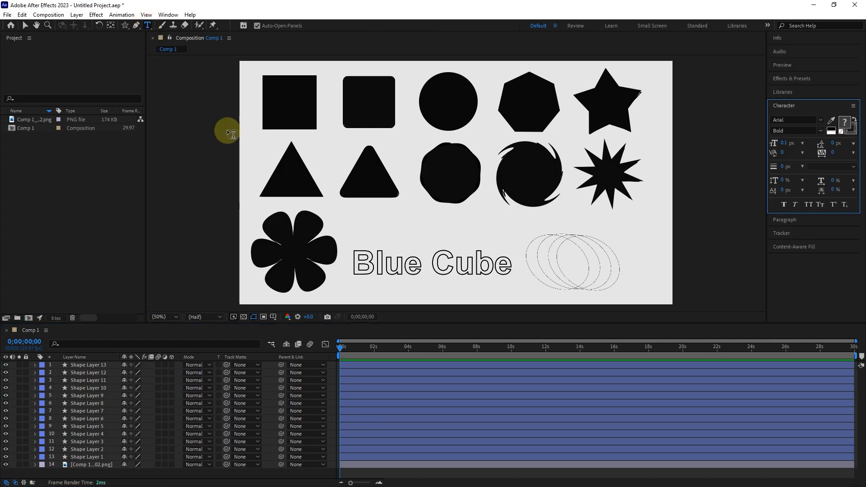
left_click(411, 267)
type("B")
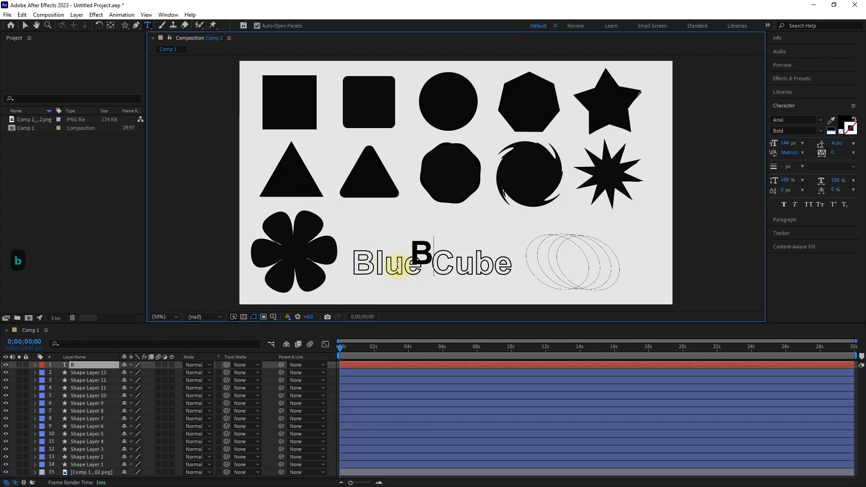
type("lue Cube")
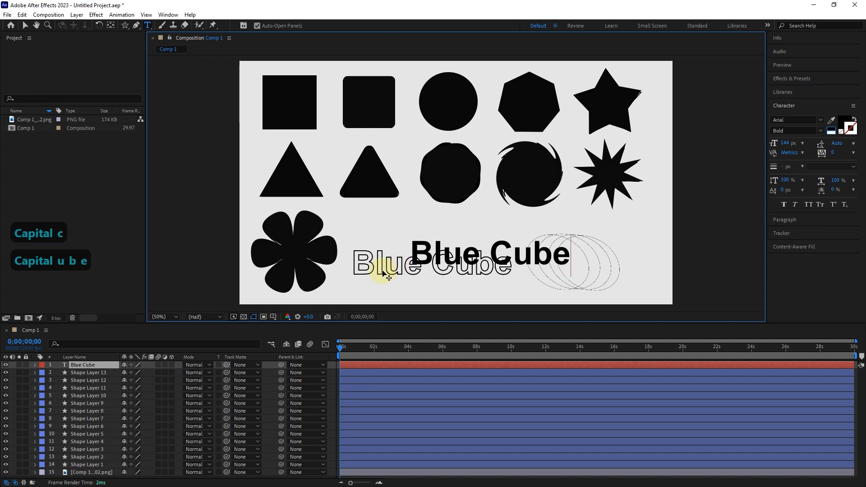
left_click(26, 25)
left_click_drag(454, 262, 395, 272)
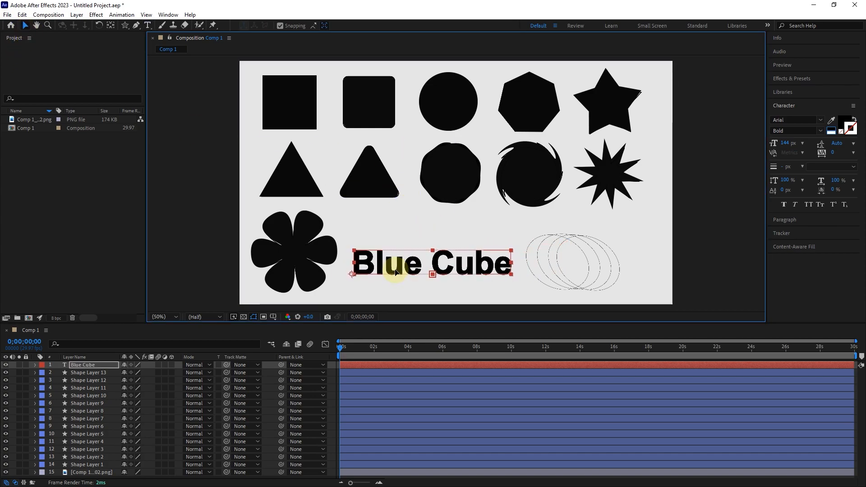
- Create shapes from the Blue Cube text layer
right_click(82, 368)
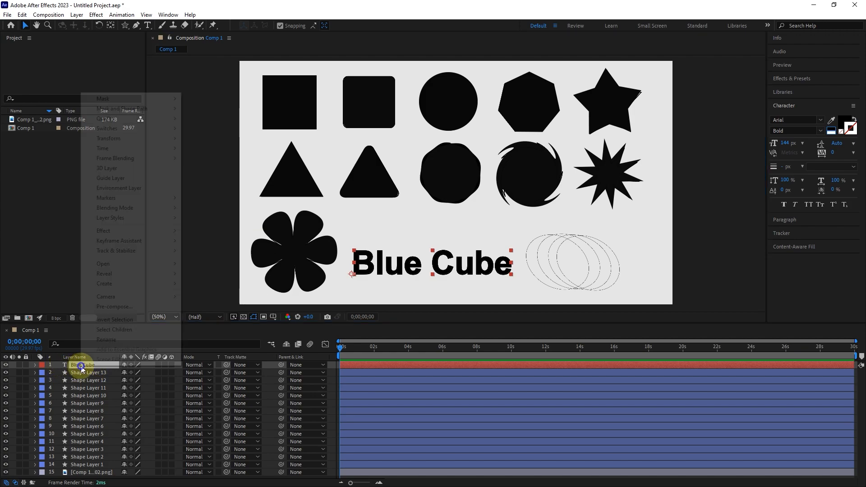
mouse_move(116, 283)
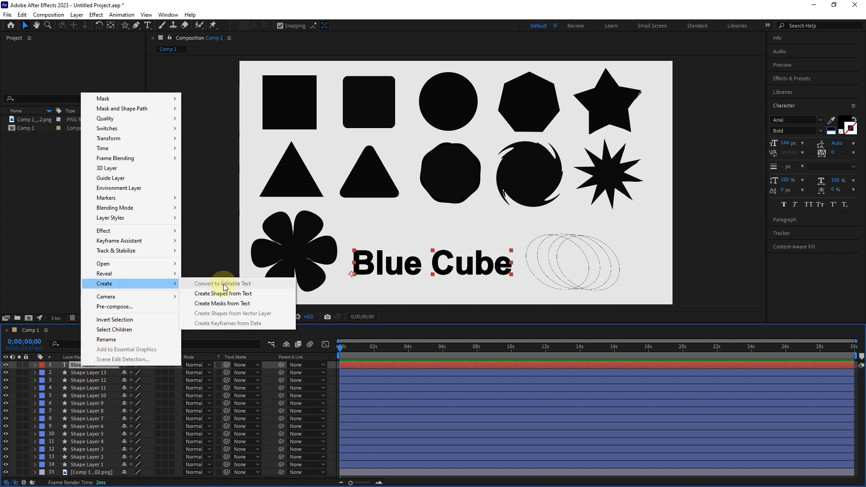
left_click(224, 293)
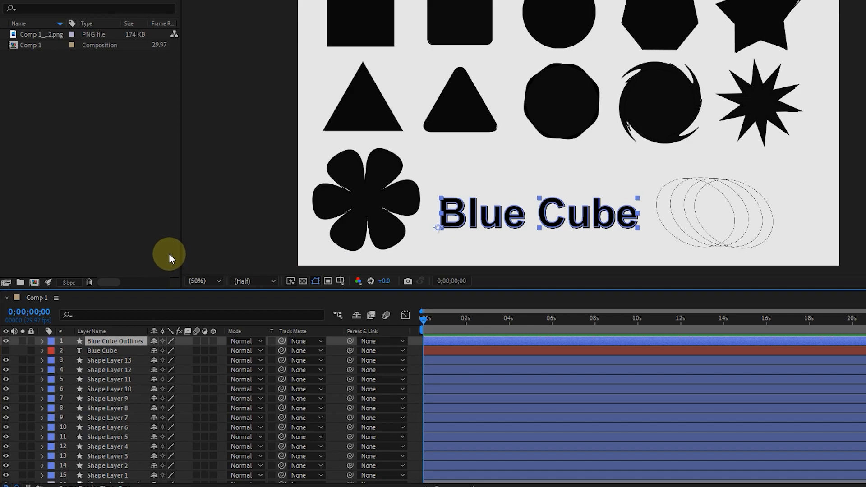
- Compare the original text layer with Blue Cube Outlines and examine the separate letter groups in its contents
left_click(106, 348)
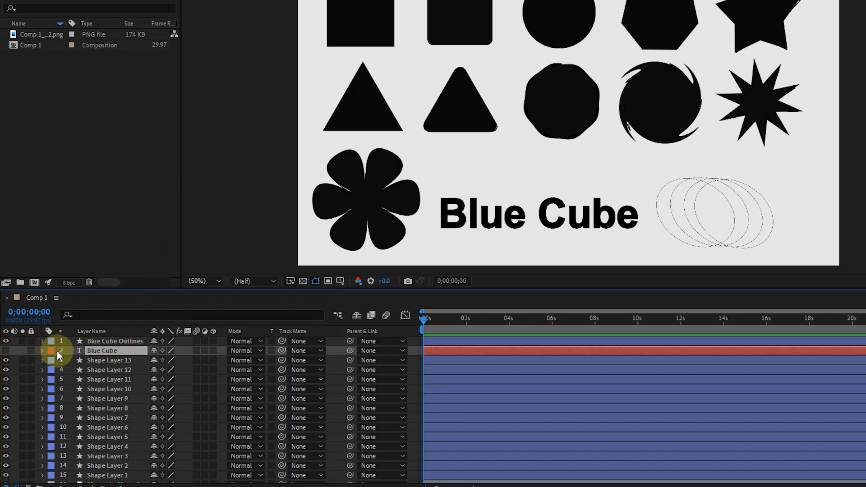
left_click(104, 342)
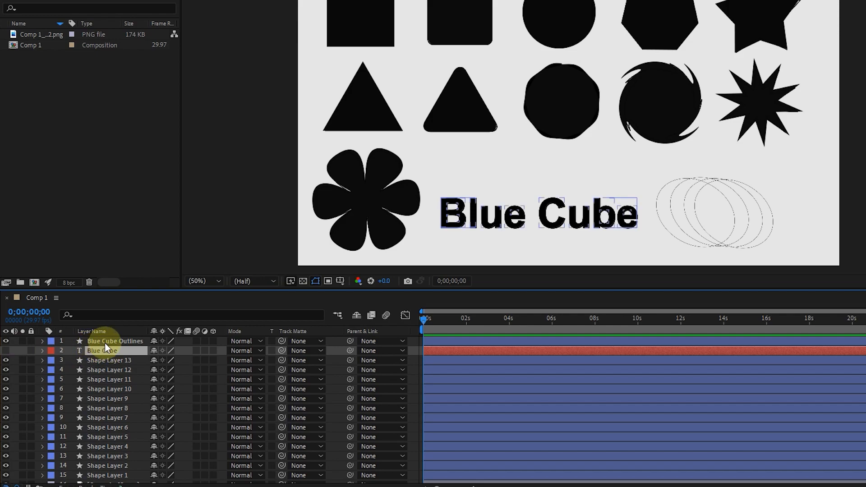
left_click(43, 341)
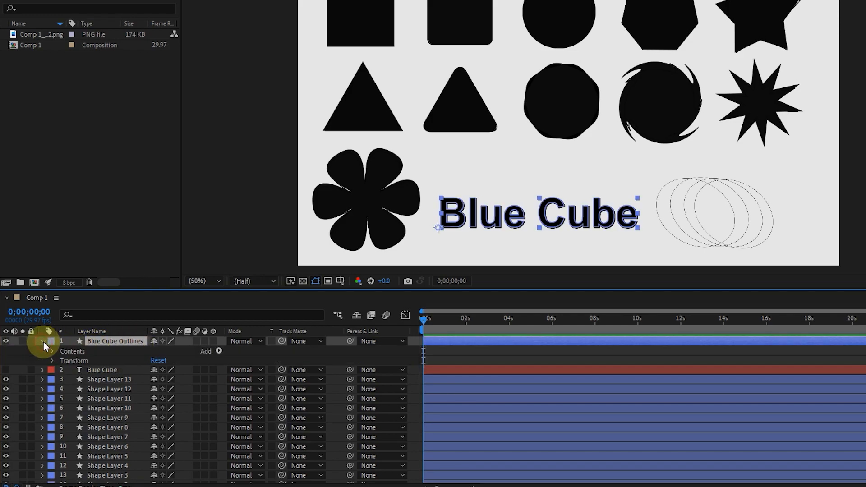
left_click(51, 351)
left_click(76, 360)
left_click(79, 389)
left_click(80, 399)
left_click(84, 416)
left_click(80, 361)
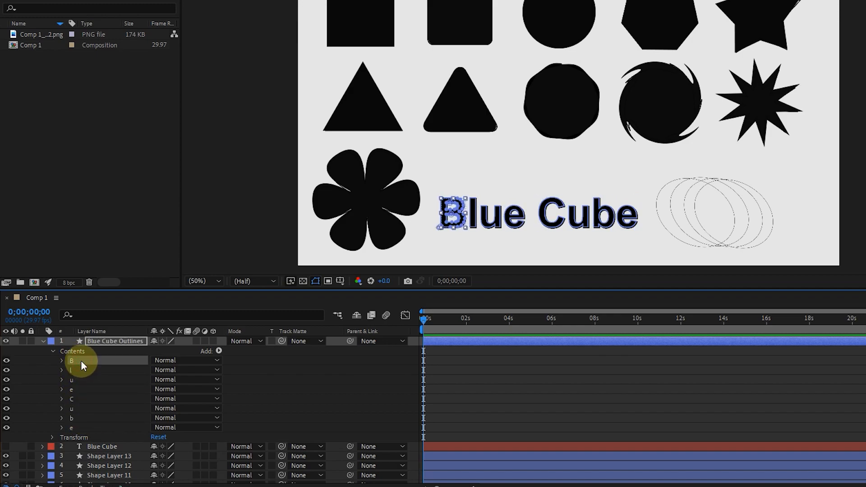
- Change the fill color of the letter B in Blue Cube Outlines to red
left_click(62, 360)
left_click(71, 370)
left_click(71, 370)
left_click(71, 380)
left_click(71, 380)
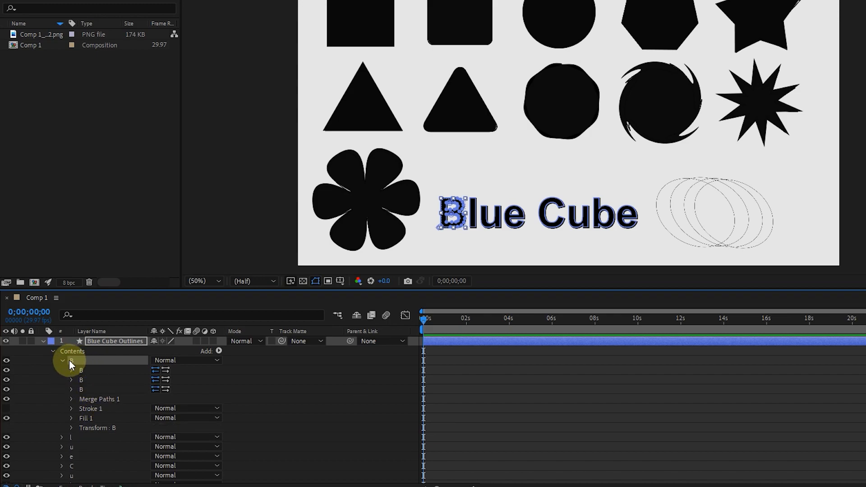
left_click(72, 418)
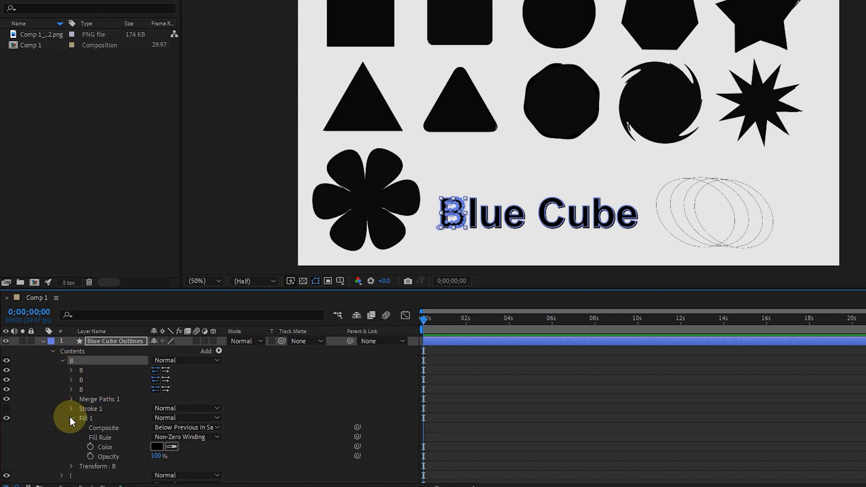
left_click(156, 447)
left_click_drag(754, 159, 862, 141)
left_click(862, 140)
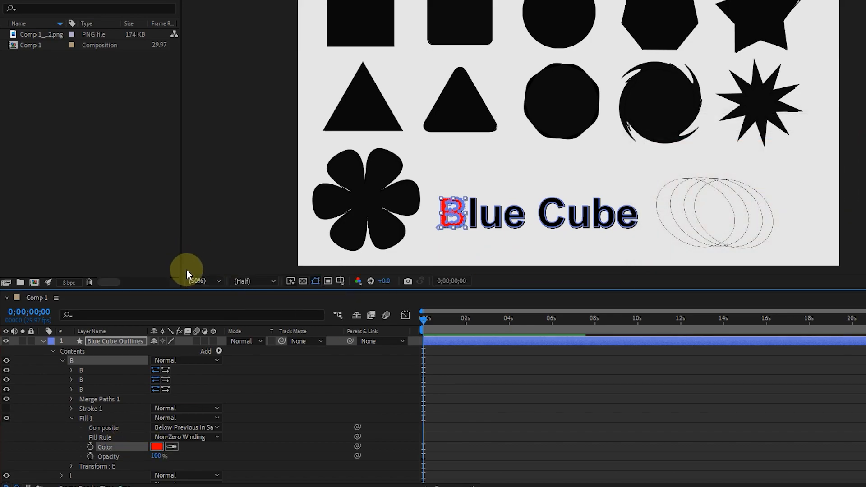
- Change the fill color of the letter C to red FF0000, and collapse the Blue Cube Outlines layer
left_click(63, 360)
left_click(62, 399)
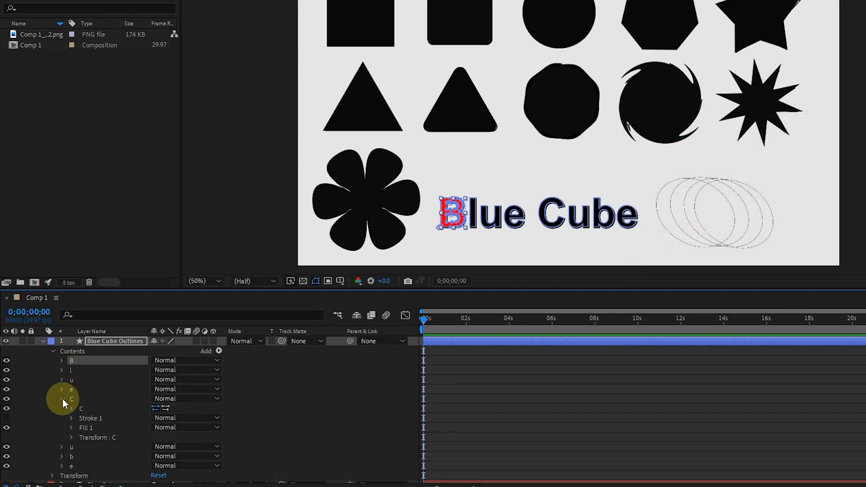
left_click(71, 428)
left_click(156, 456)
left_click_drag(767, 153, 808, 131)
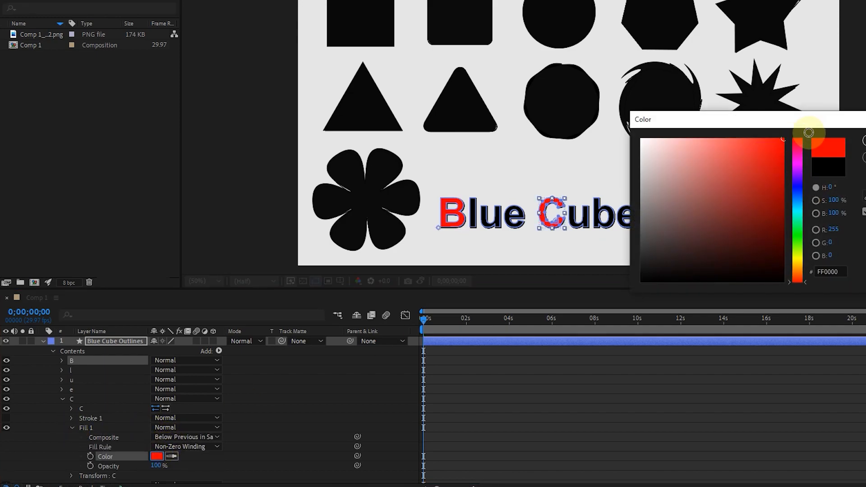
left_click(862, 140)
left_click(126, 233)
left_click(43, 341)
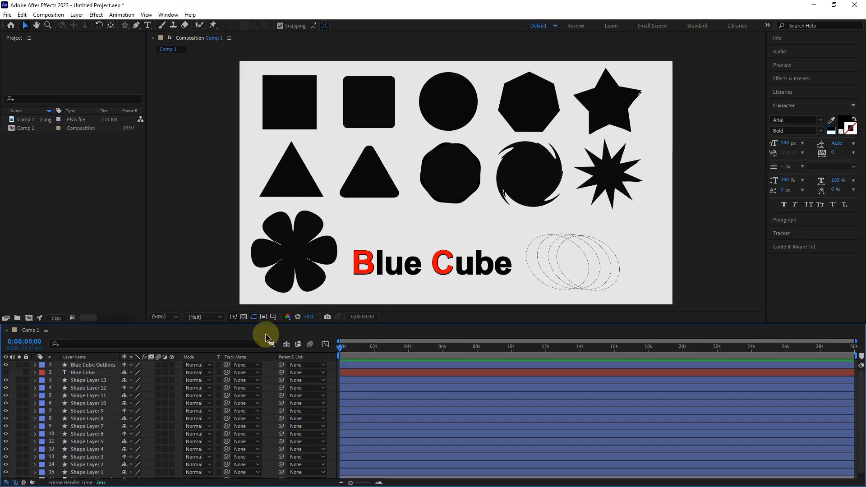
- Import 55.ai as footage with merged layers and add it as the top layer of Comp 1
double_click(95, 234)
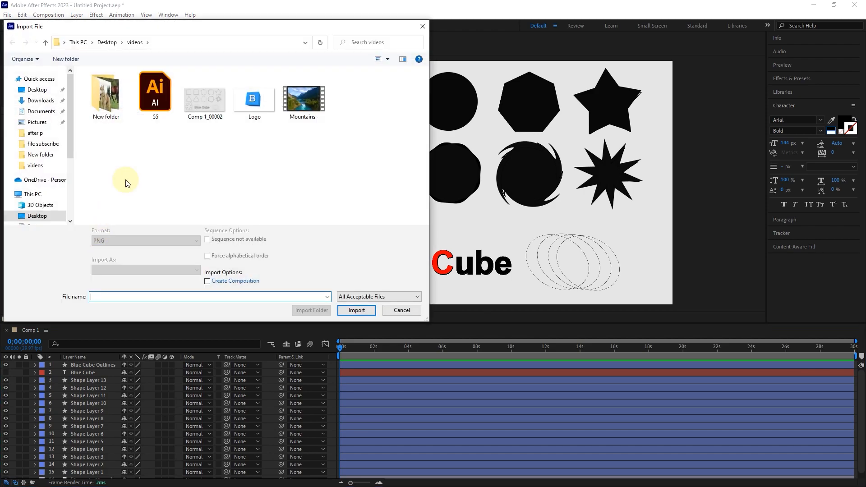
left_click(160, 88)
left_click(351, 310)
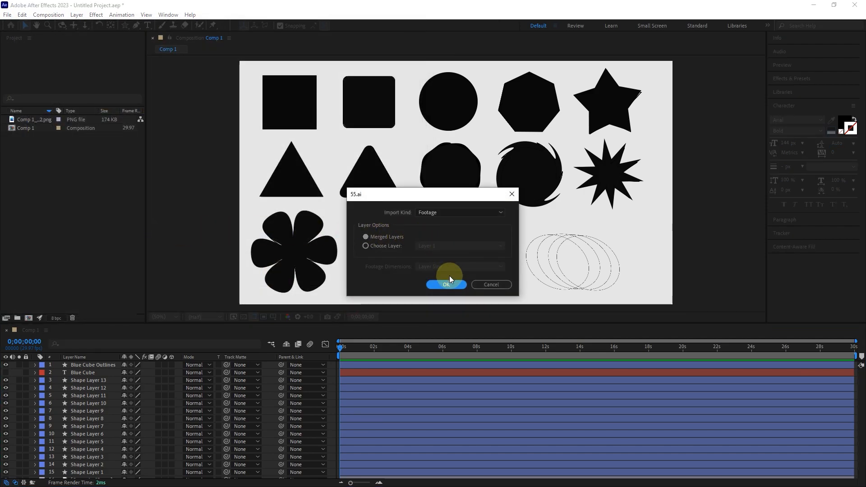
left_click(444, 284)
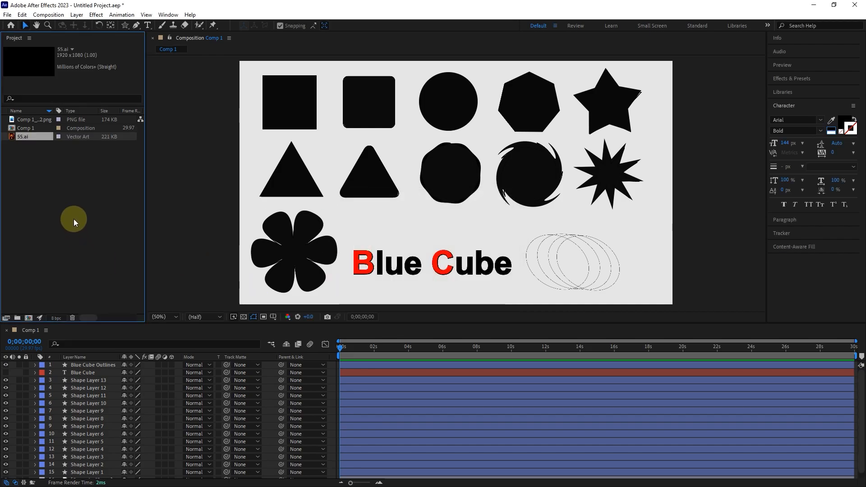
left_click_drag(33, 137, 88, 364)
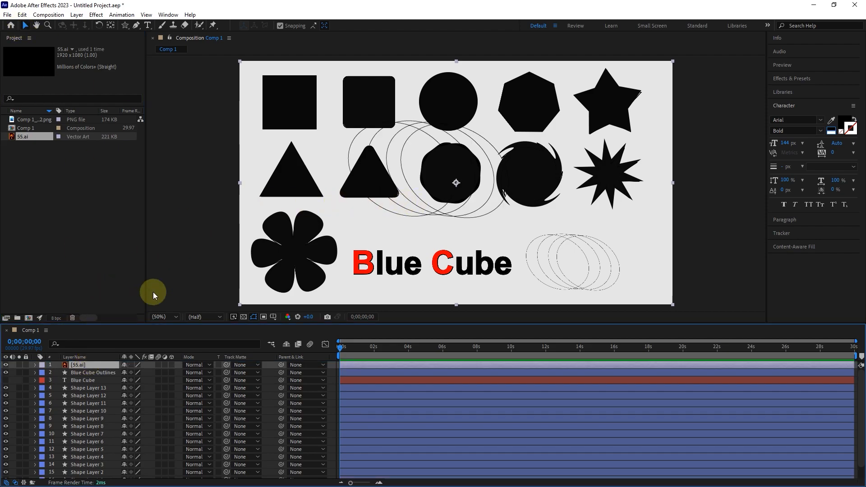
- Move the 55.ai artwork over the reference ellipses beside the Blue Cube lettering and scale the layer to 68%
left_click_drag(420, 217, 571, 291)
key("s")
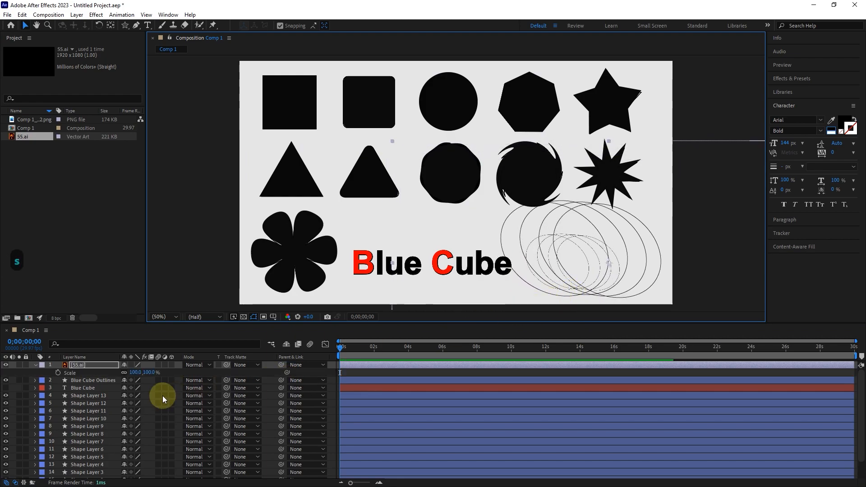
left_click_drag(149, 373, 140, 369)
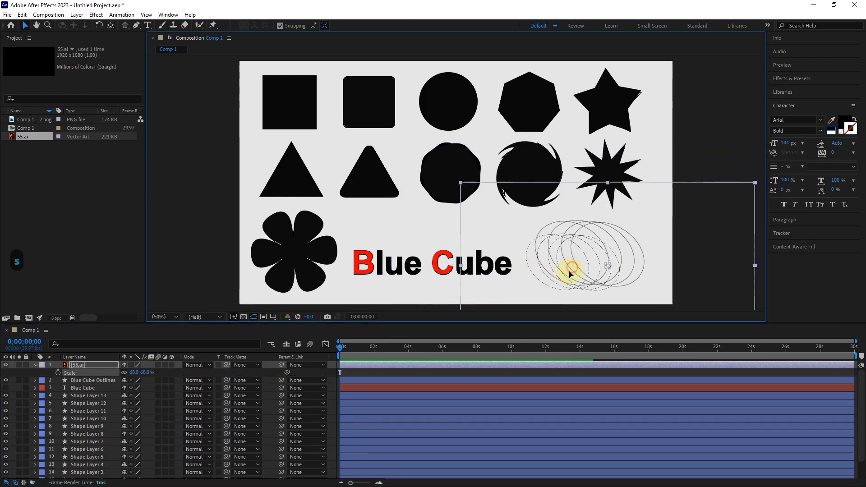
left_click_drag(564, 275, 563, 276)
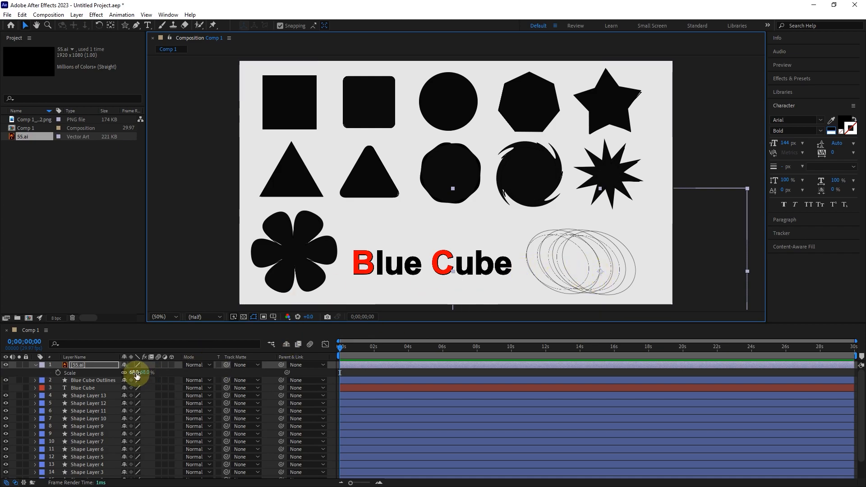
left_click(35, 365)
- Create shapes from the 55.ai vector layer
right_click(82, 365)
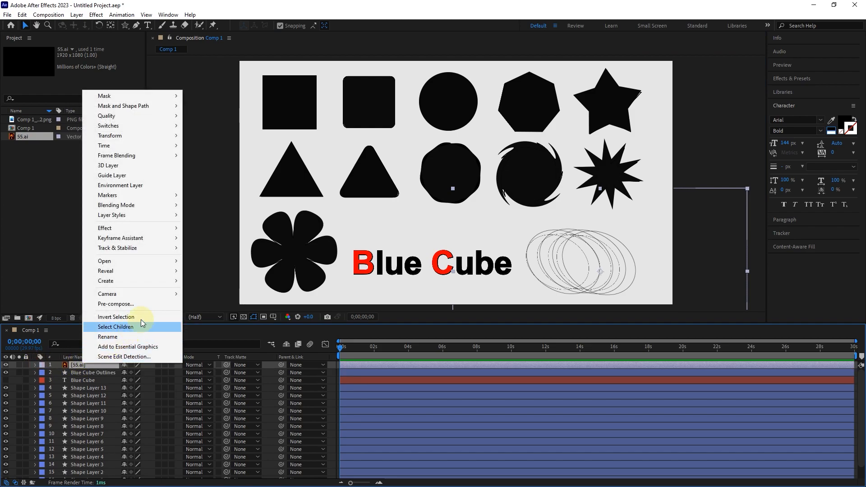
mouse_move(161, 281)
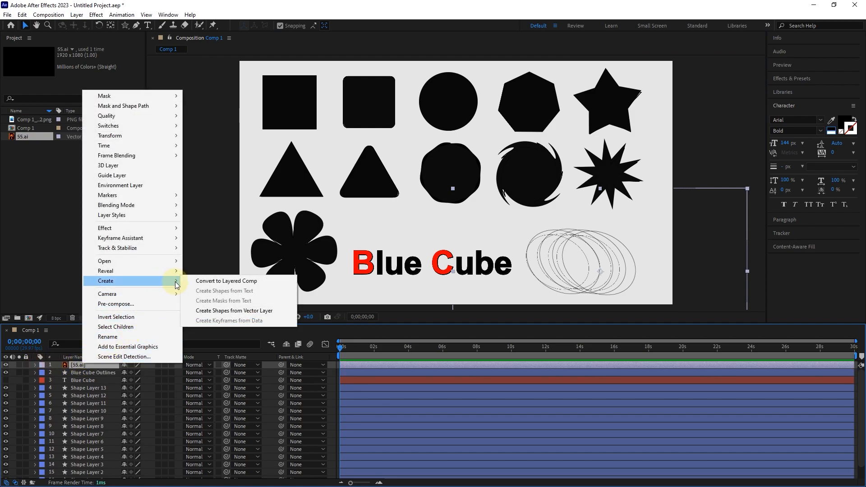
left_click(252, 311)
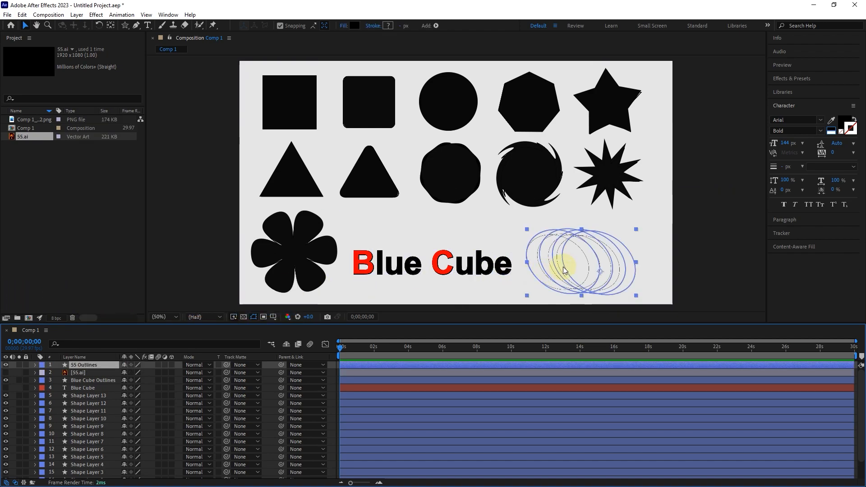
- Compare 55 Outlines with the original 55.ai layer and examine the separate groups in its contents
left_click(81, 366)
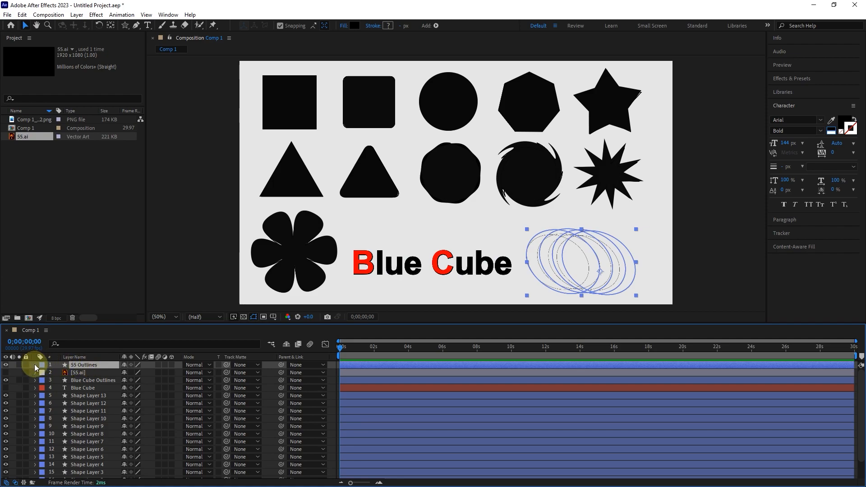
left_click(12, 372)
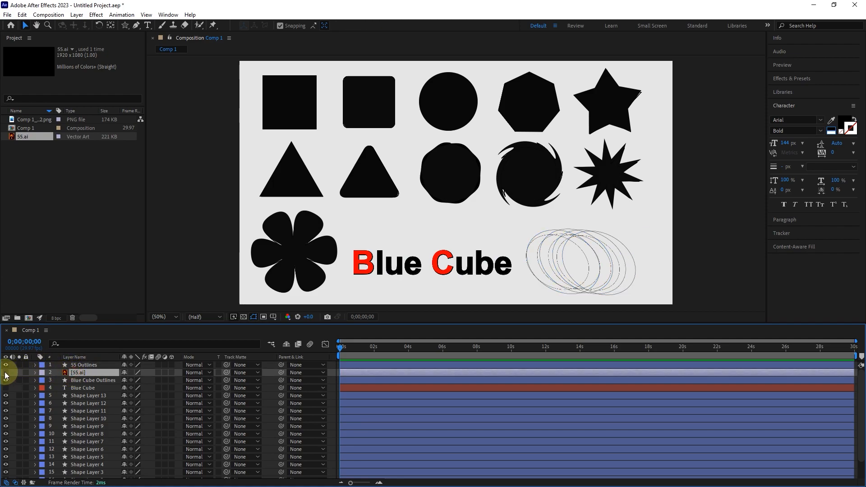
left_click(85, 365)
left_click(35, 365)
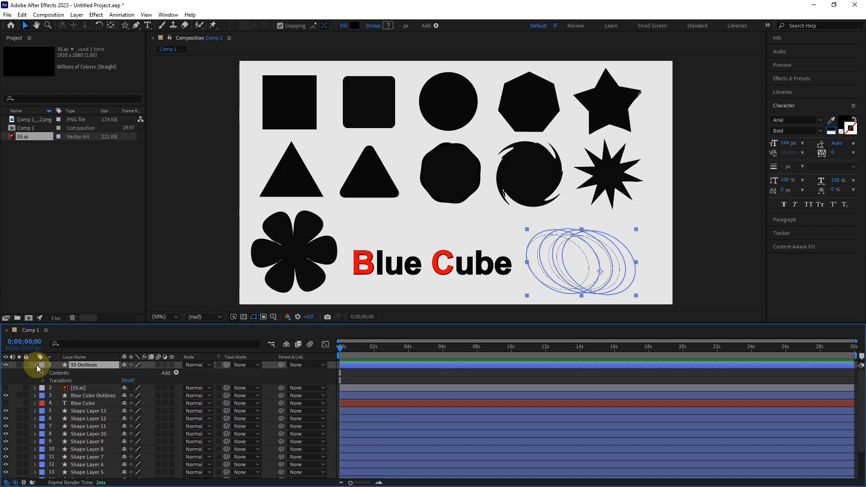
left_click(44, 373)
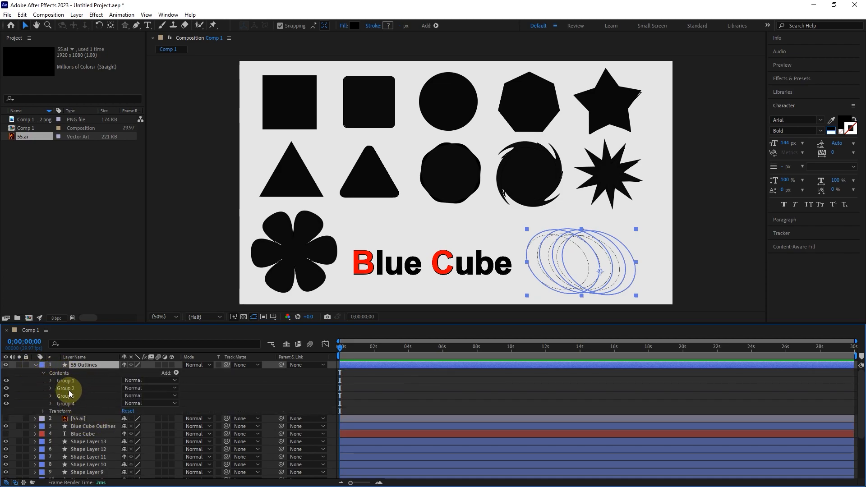
- Change the fill color of Group 1 in 55 Outlines to green 00F629, and collapse the layer
left_click(51, 380)
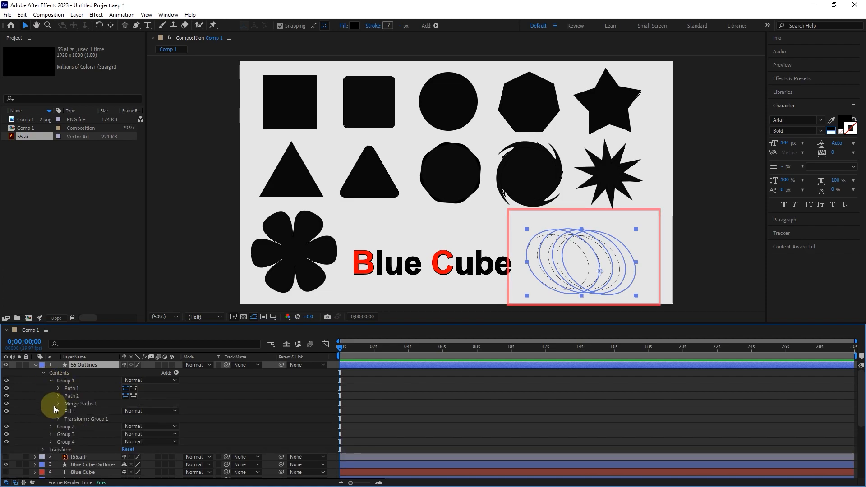
left_click(59, 411)
left_click(126, 433)
left_click(639, 276)
left_click(624, 211)
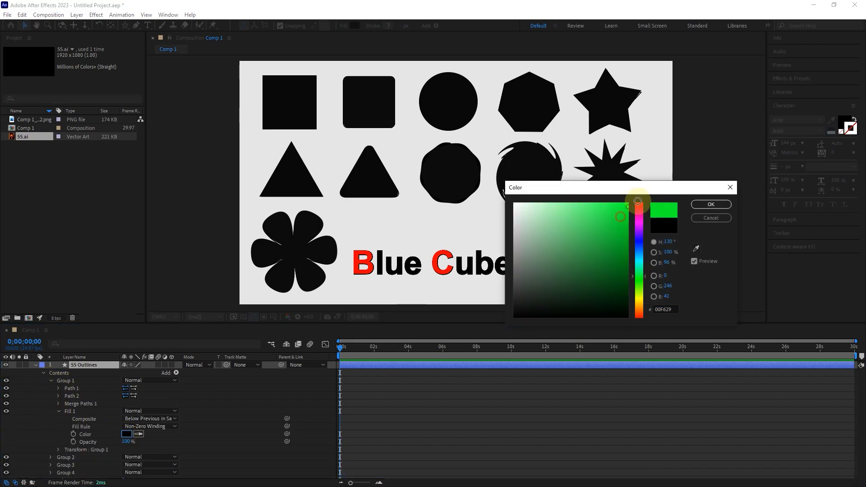
left_click(711, 204)
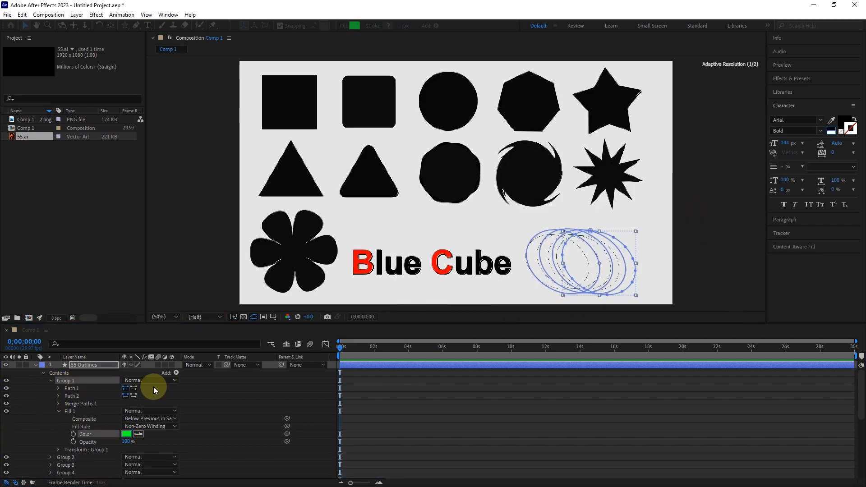
left_click(59, 411)
left_click(120, 283)
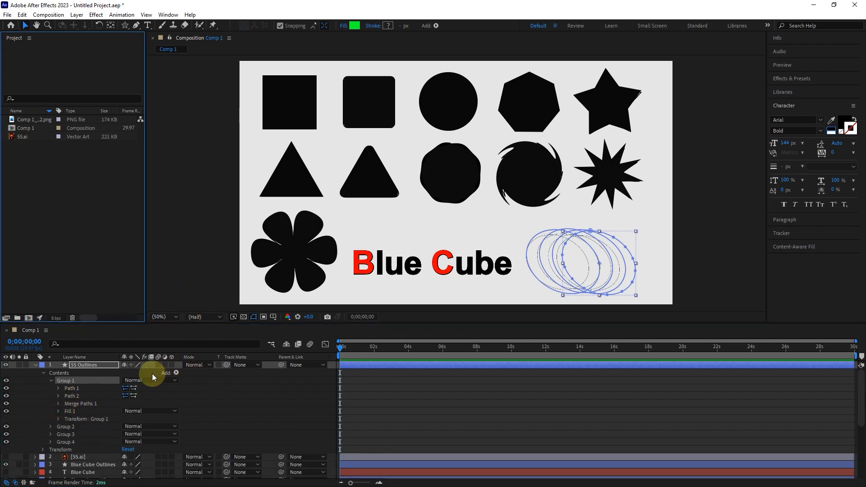
left_click(36, 365)
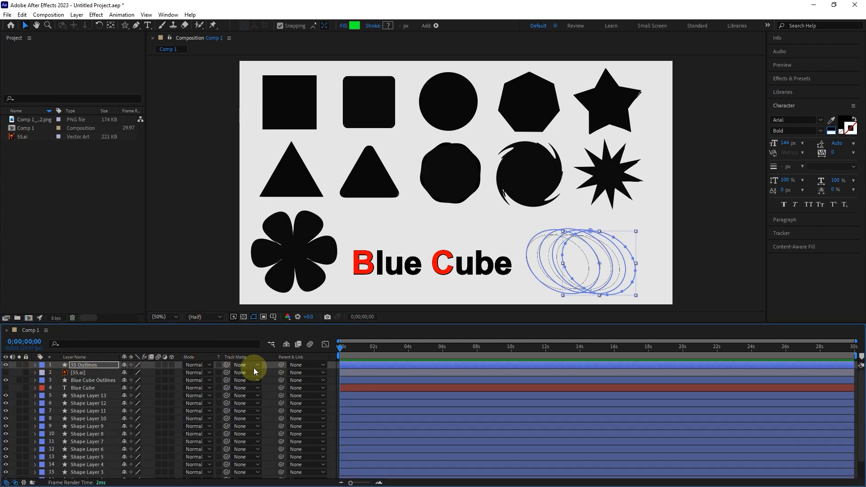
- View the ellipses without selection outlines, and enlarge the timeline area to review the full list of layers
left_click(273, 365)
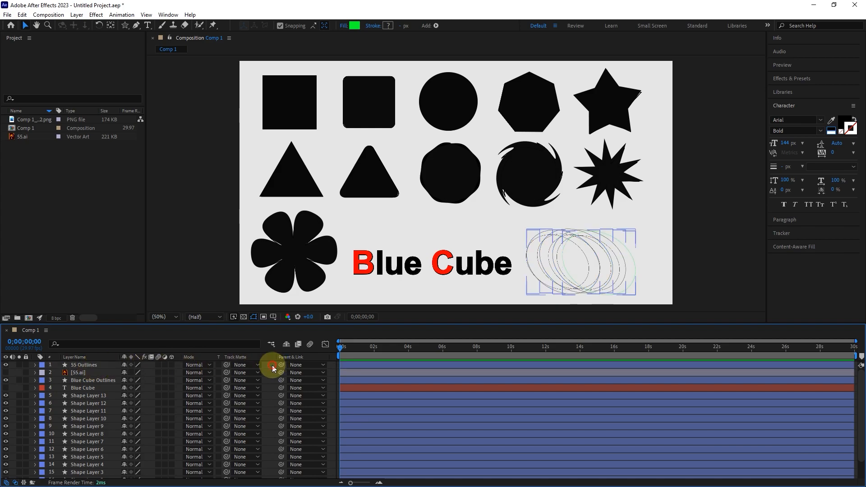
left_click(534, 278)
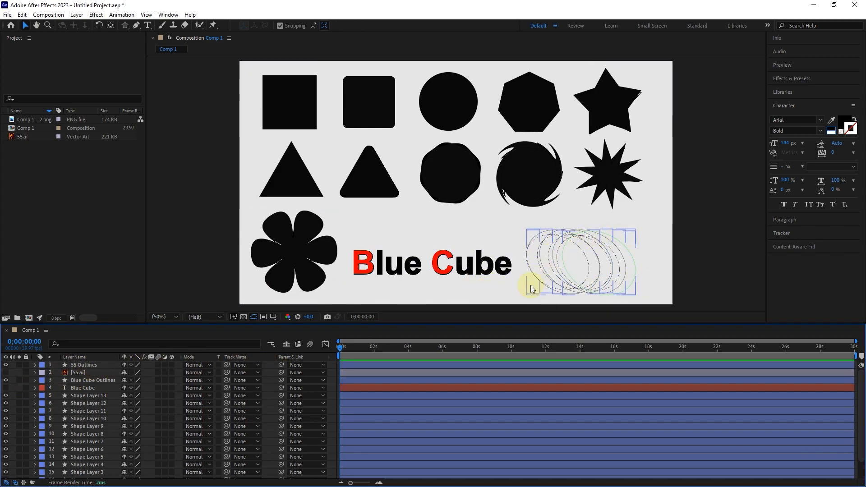
left_click(99, 298)
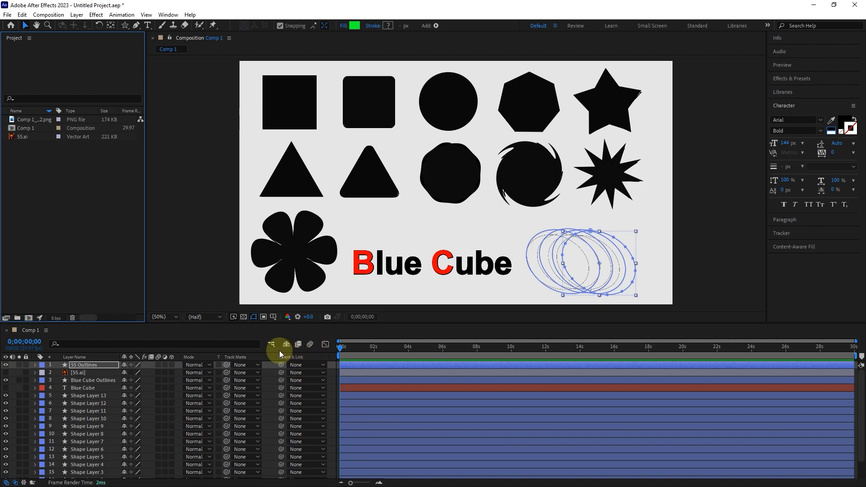
left_click_drag(215, 323, 217, 302)
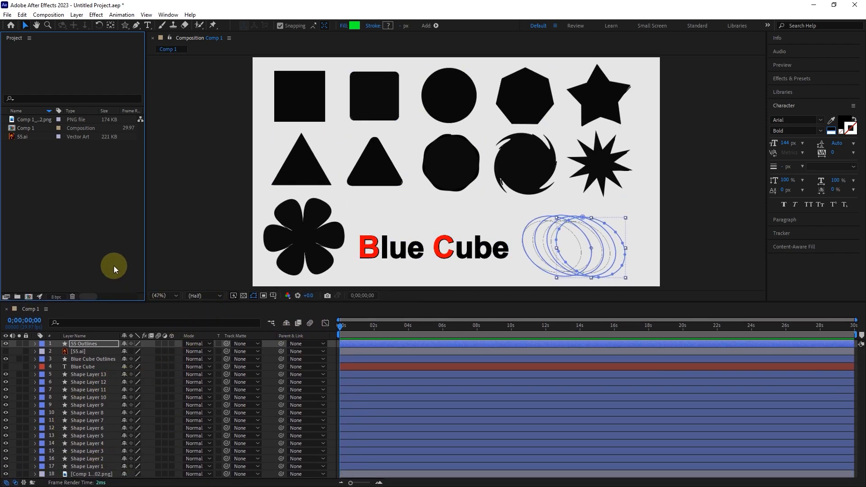